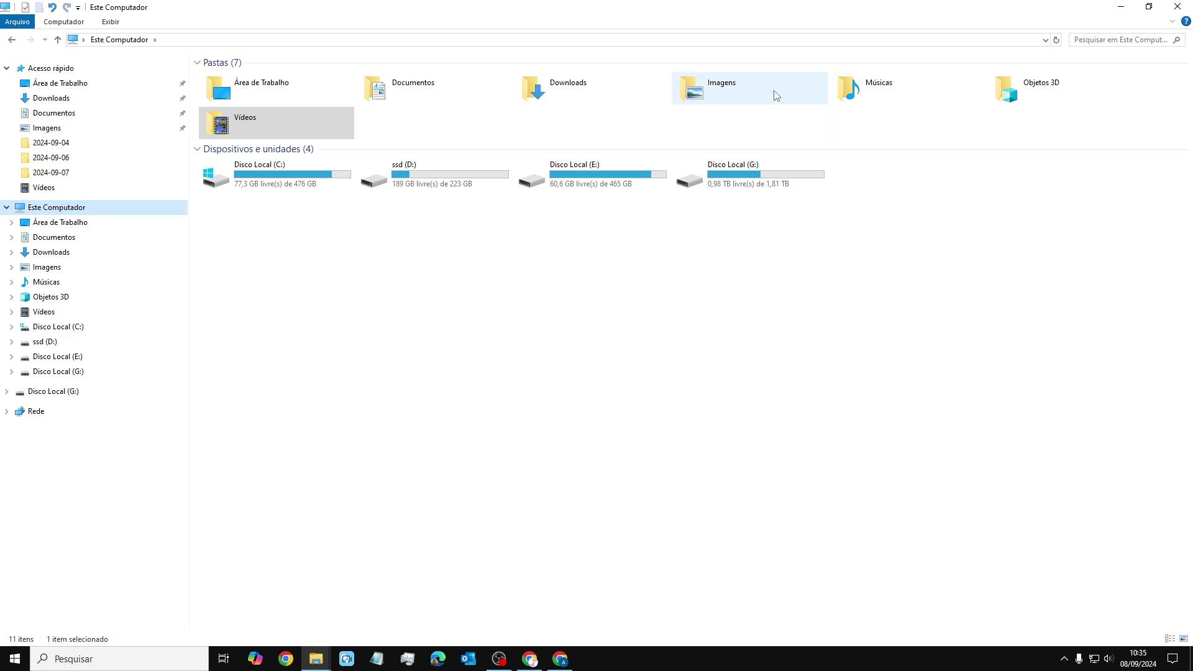
- Inspect the CapCut folder and its Proxy subfolder on drive ssd (D:), and return to the Este Computador overview
{"action": "double_click", "coordinate": [437, 191]}
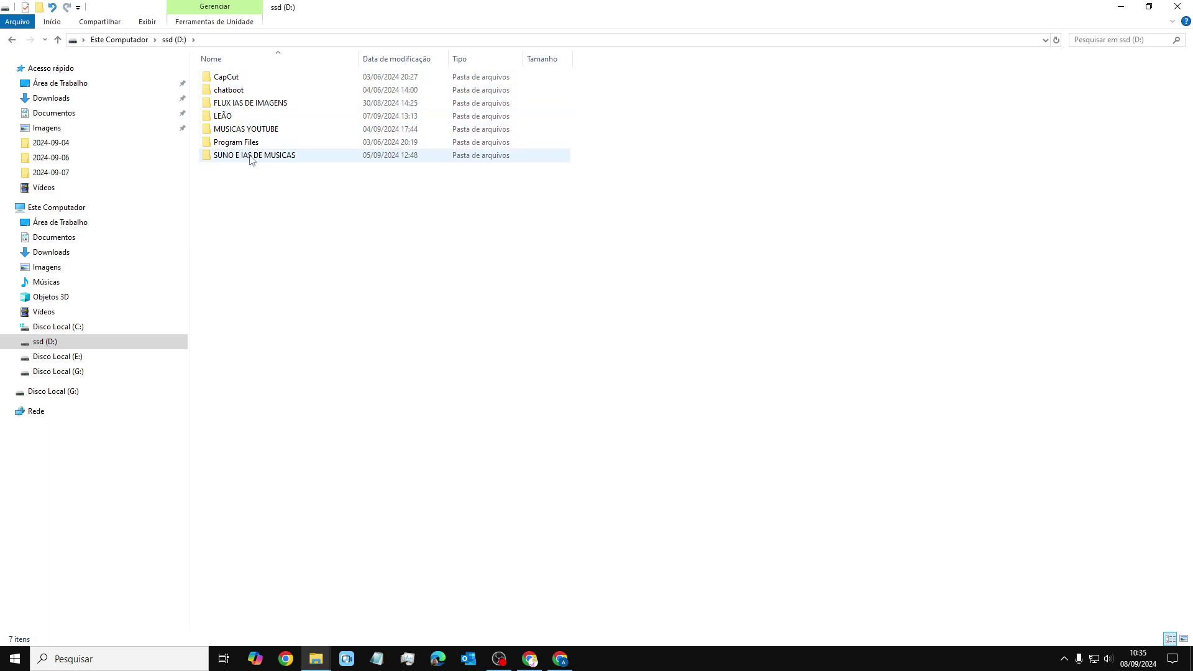
{"action": "double_click", "coordinate": [232, 77]}
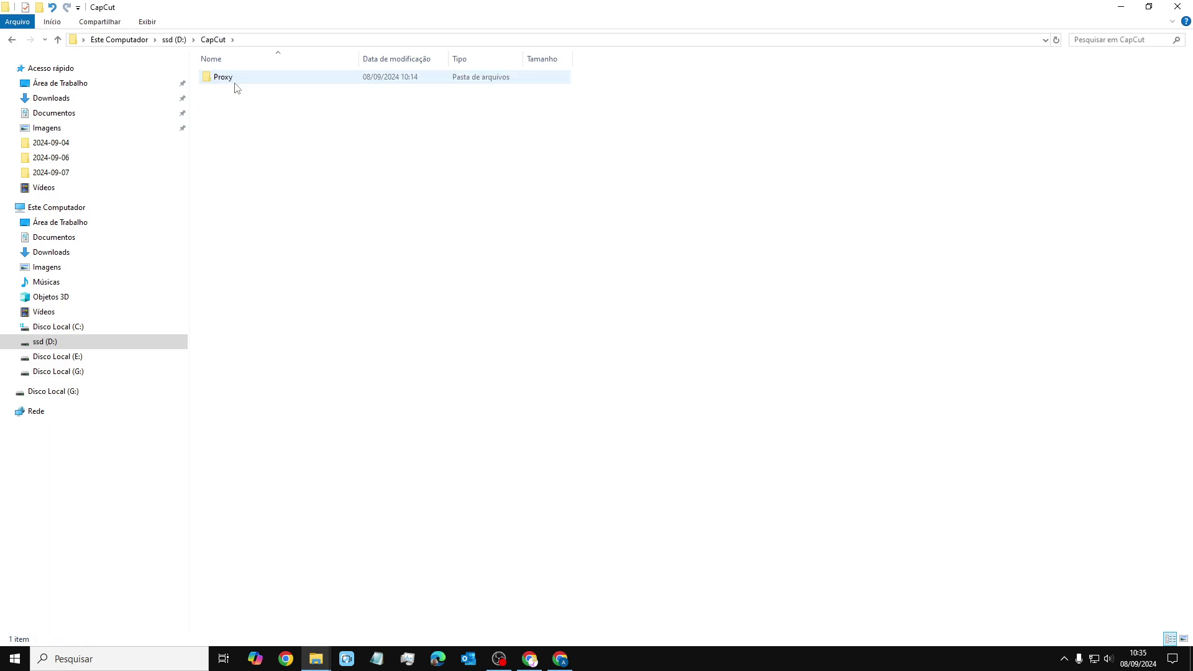
{"action": "double_click", "coordinate": [236, 78]}
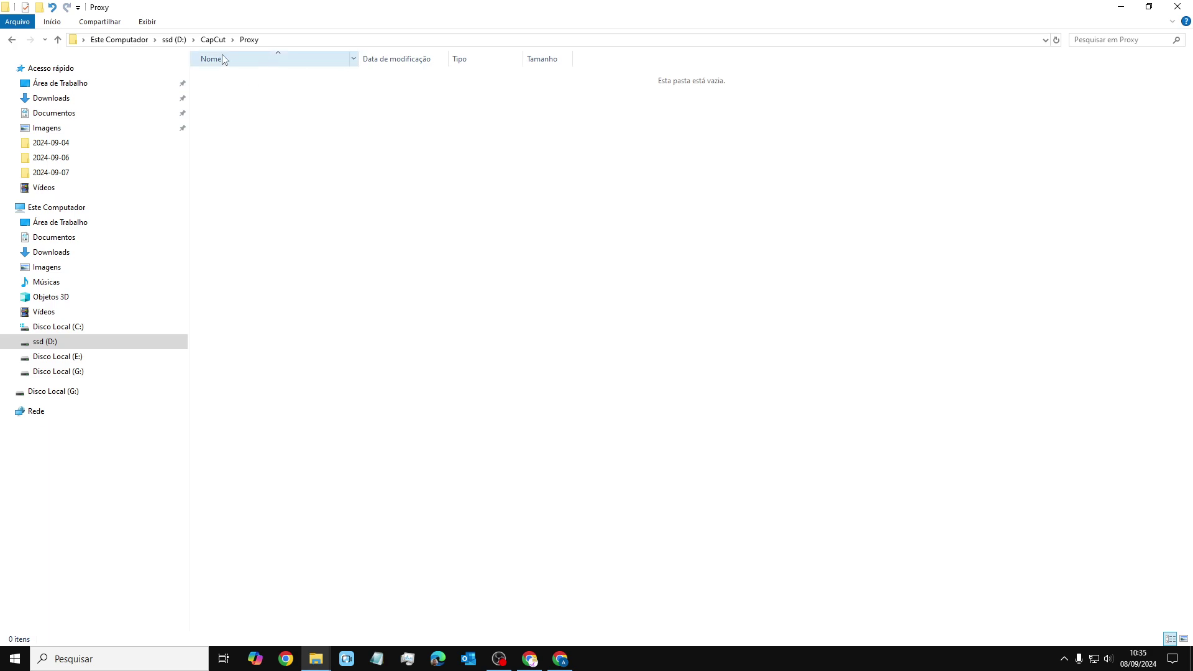
{"action": "left_click", "coordinate": [213, 39]}
{"action": "left_click", "coordinate": [183, 40]}
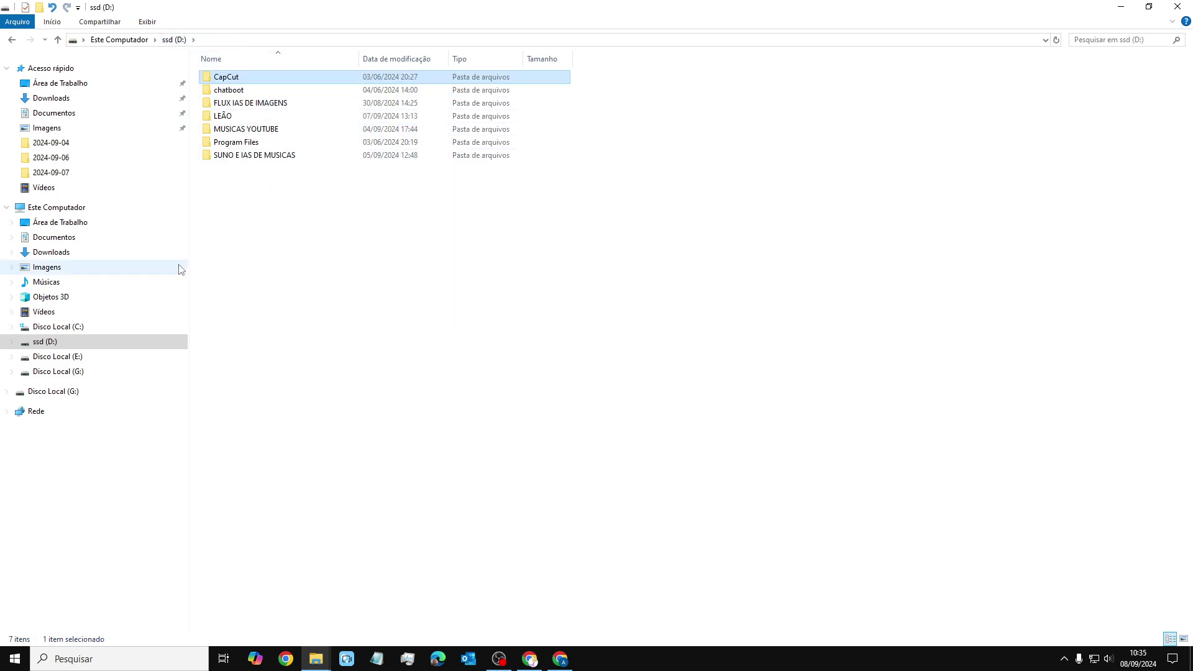
{"action": "left_click", "coordinate": [57, 209]}
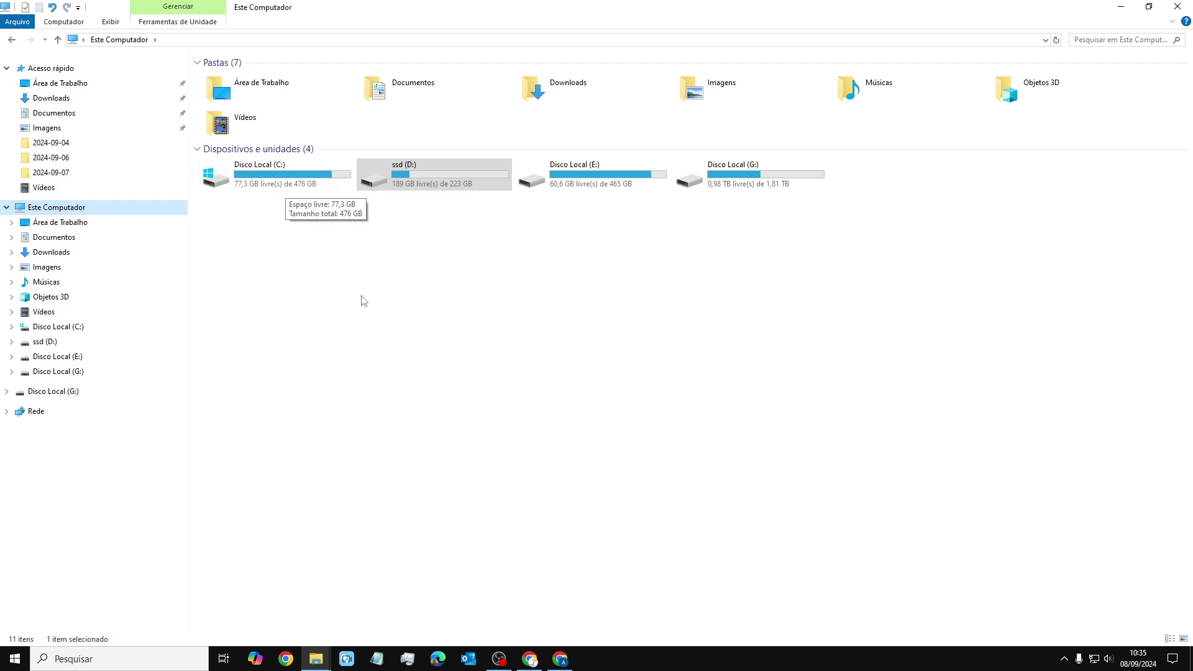
- Bring up the open SmartCrop folder window and look through its cached videos from the beginning of the list
{"action": "left_click", "coordinate": [498, 658]}
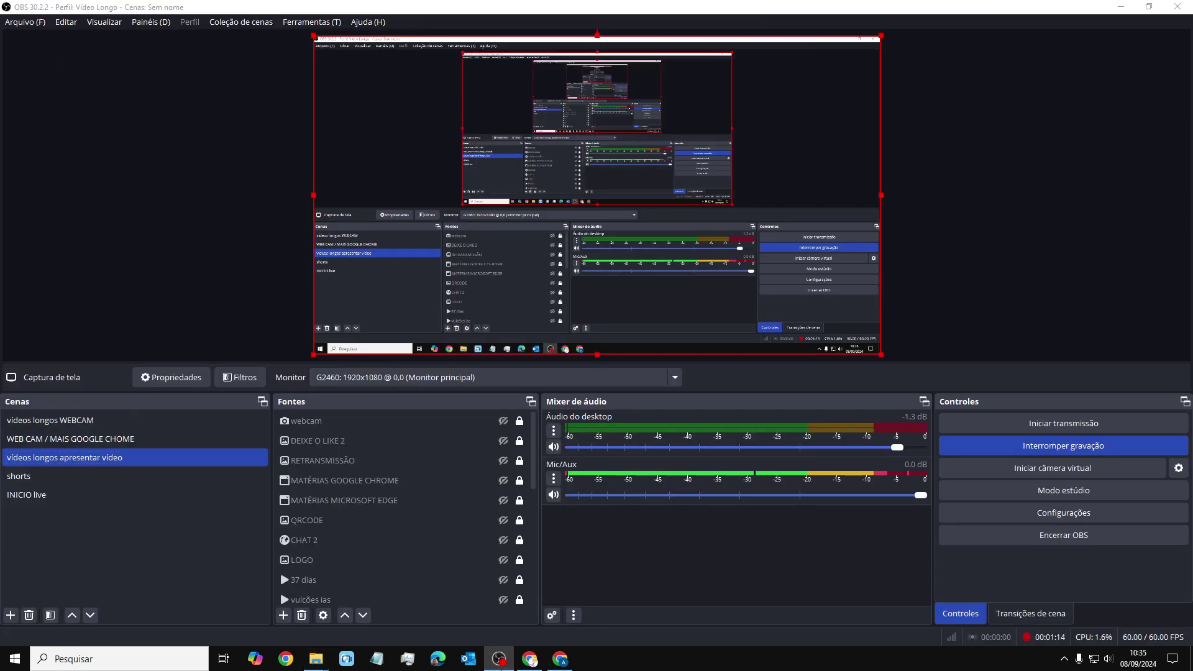
{"action": "left_click", "coordinate": [498, 658]}
{"action": "mouse_move", "coordinate": [316, 658]}
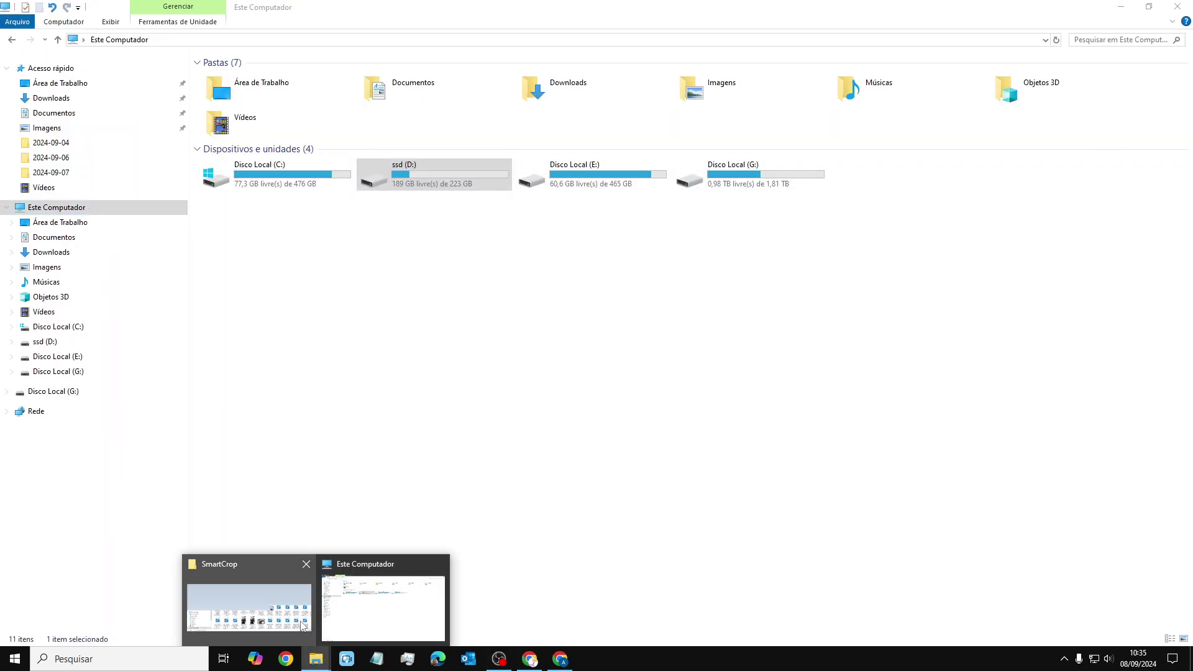
{"action": "left_click", "coordinate": [248, 590]}
{"action": "scroll", "coordinate": [633, 375], "scroll_direction": "up", "scroll_amount": 15}
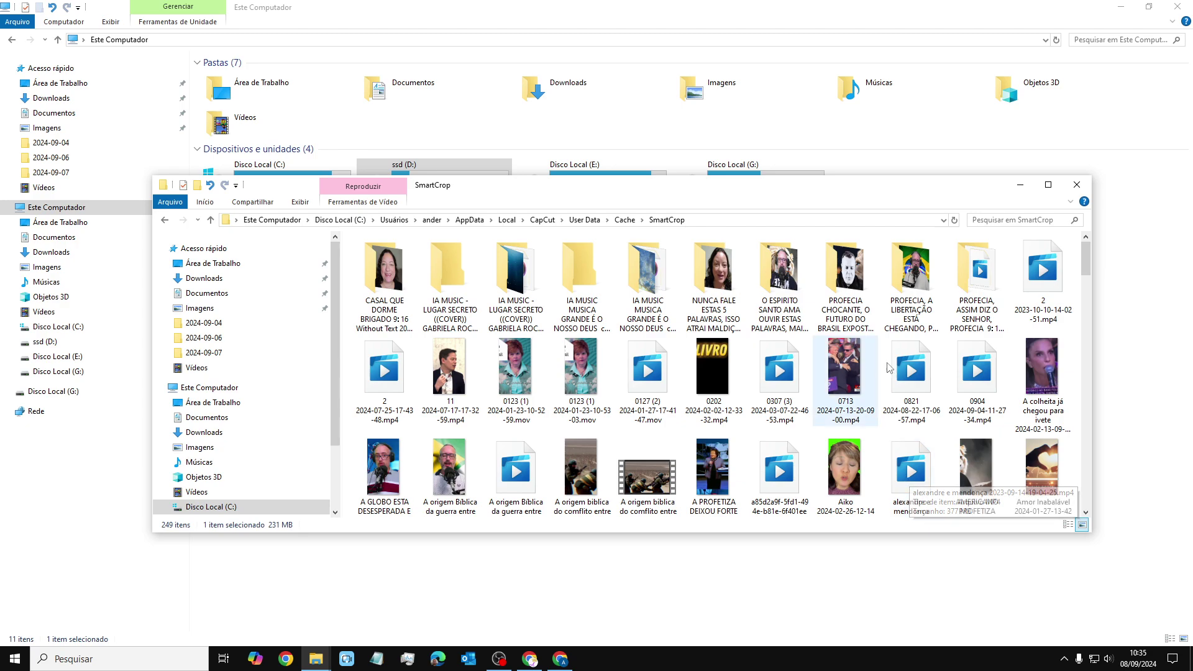
- Launch CapCut from the desktop and permanently empty the Windows Recycle Bin
{"action": "key", "text": "super+d"}
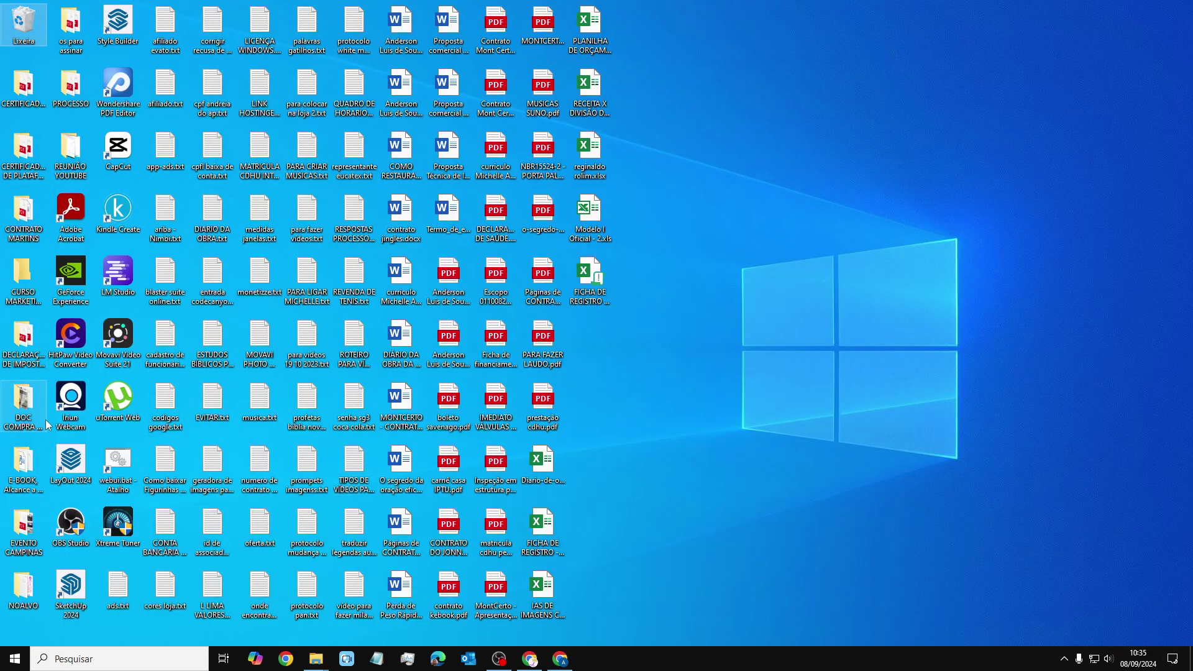
{"action": "left_click", "coordinate": [117, 151]}
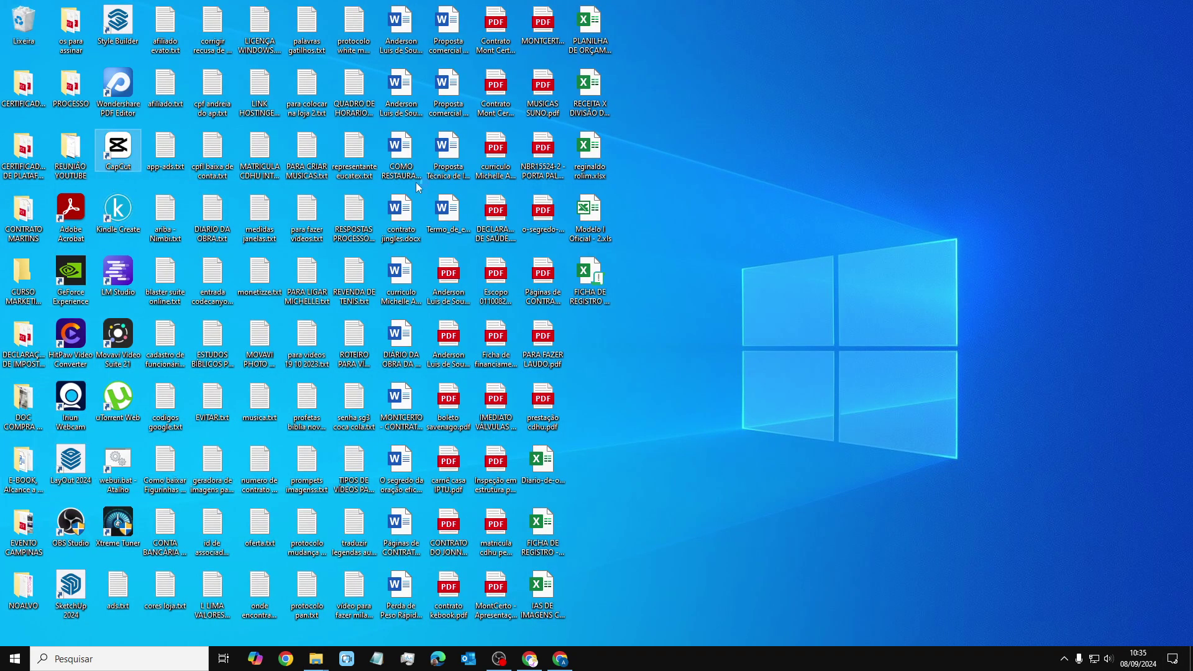
{"action": "key", "text": "Home"}
{"action": "key", "text": "shift+F10"}
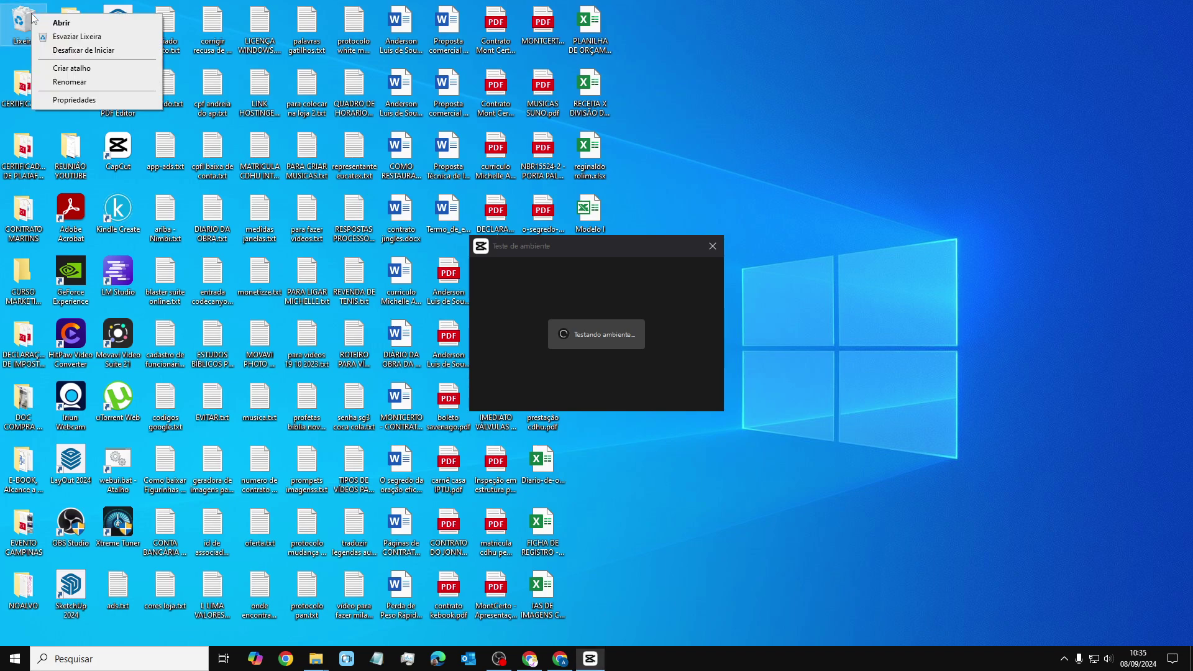
{"action": "key", "text": "Down"}
{"action": "key", "text": "Return"}
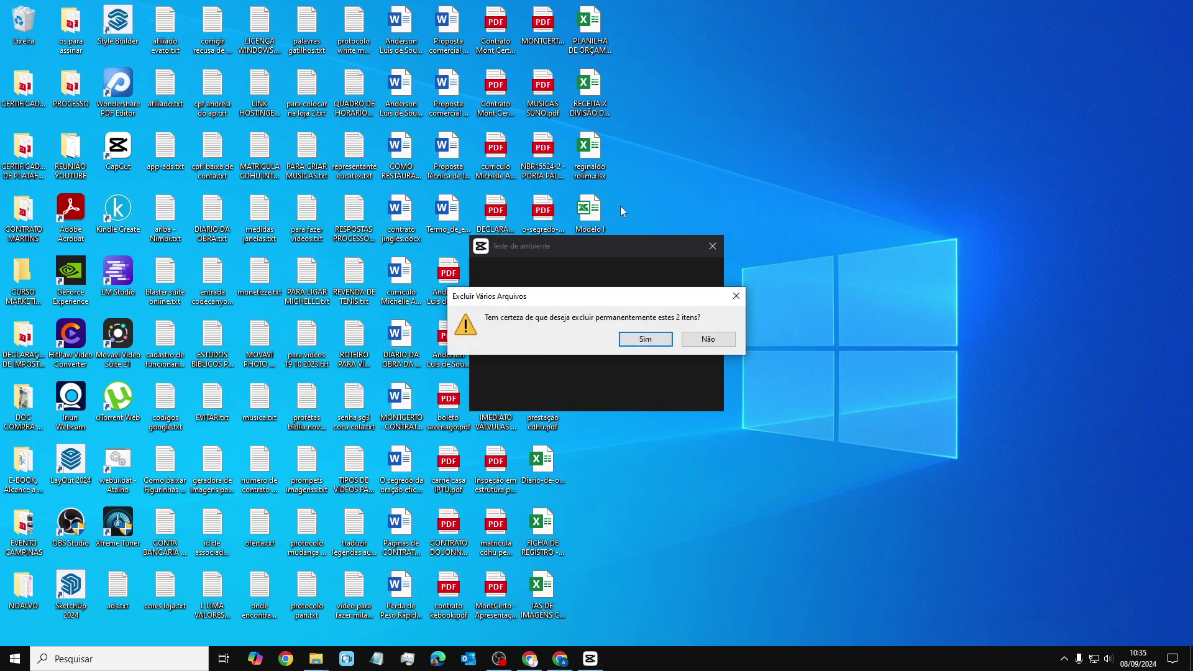
{"action": "left_click", "coordinate": [645, 338]}
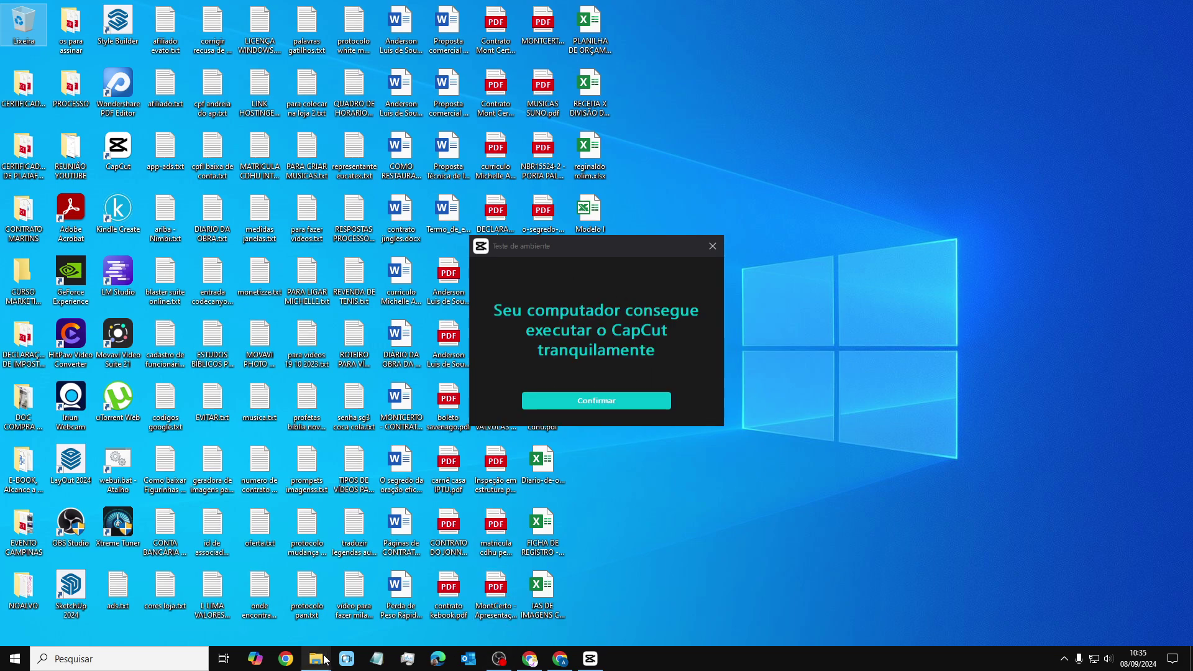
- Confirm CapCut's environment test and check its trash for deleted projects
{"action": "left_click", "coordinate": [590, 403]}
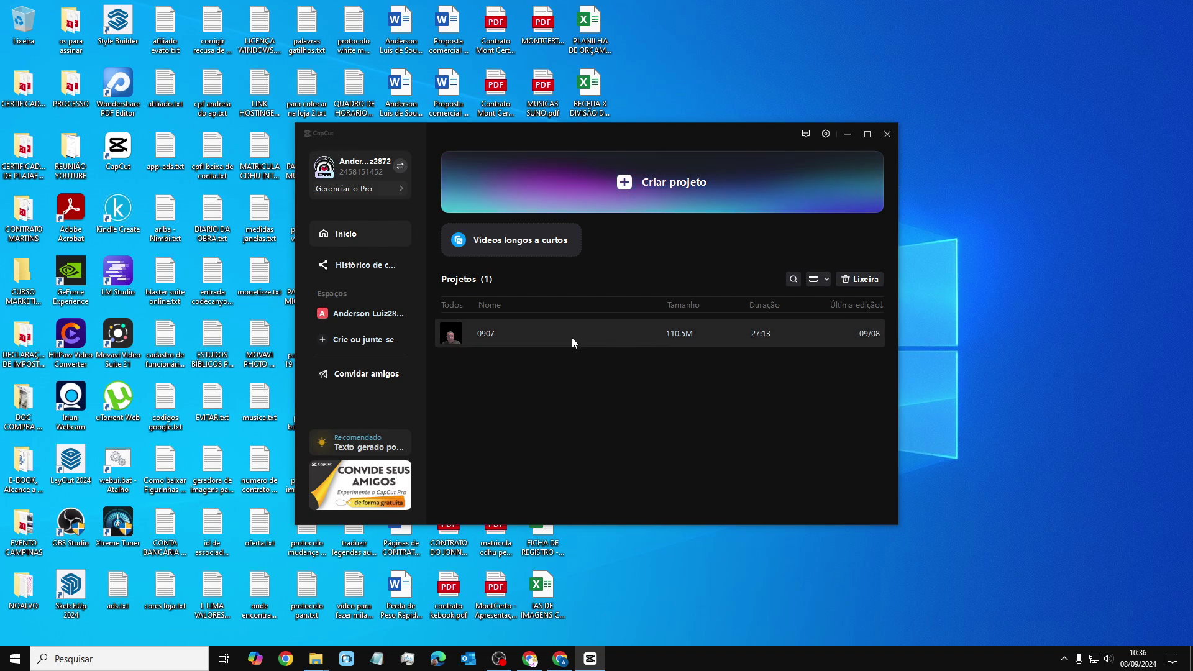
{"action": "left_click", "coordinate": [861, 280]}
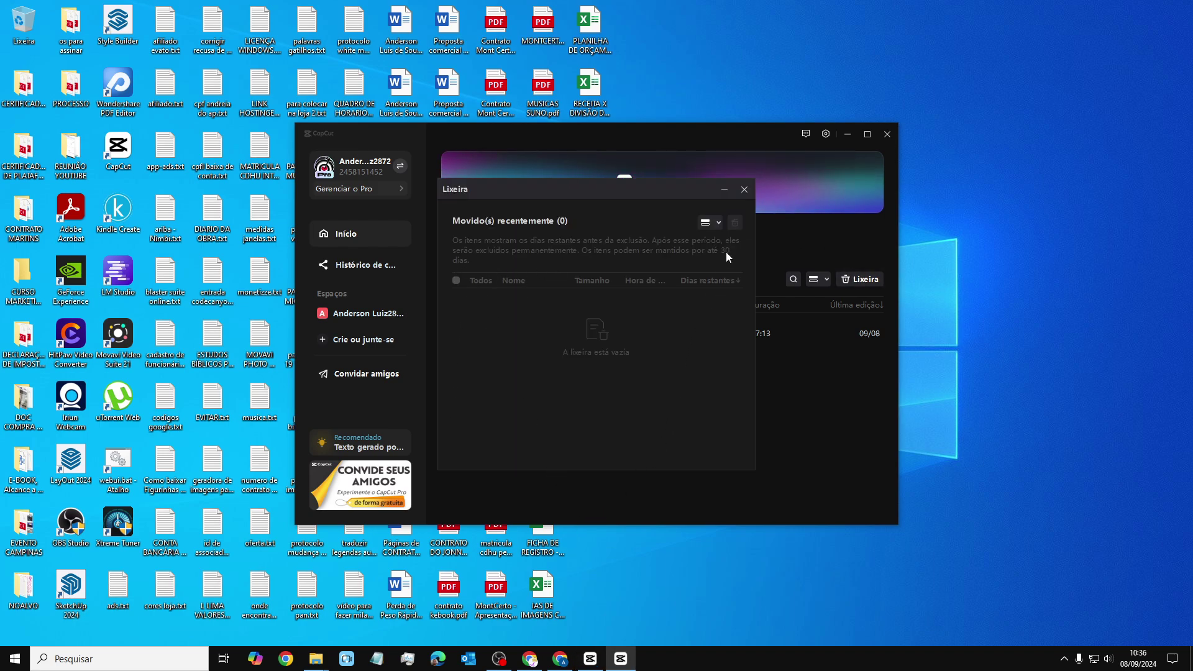
{"action": "left_click", "coordinate": [743, 190]}
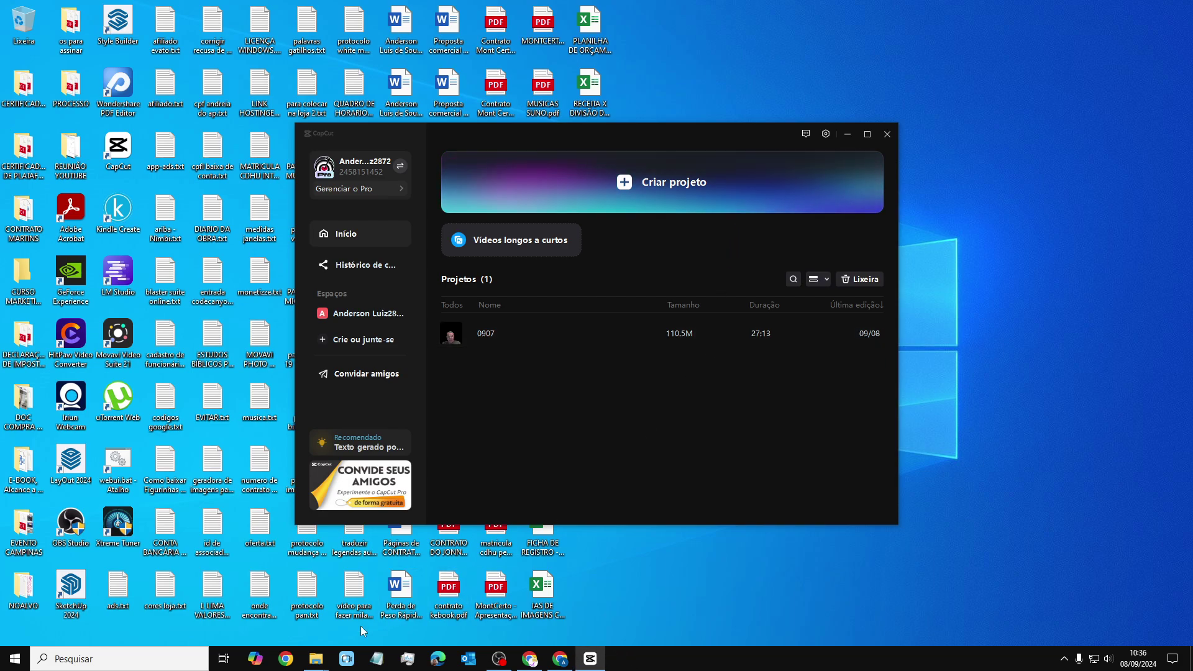
- Switch to the SmartCrop folder window, go up to AppData\Local, and check the size of the CapCut folder in its properties
{"action": "mouse_move", "coordinate": [316, 658]}
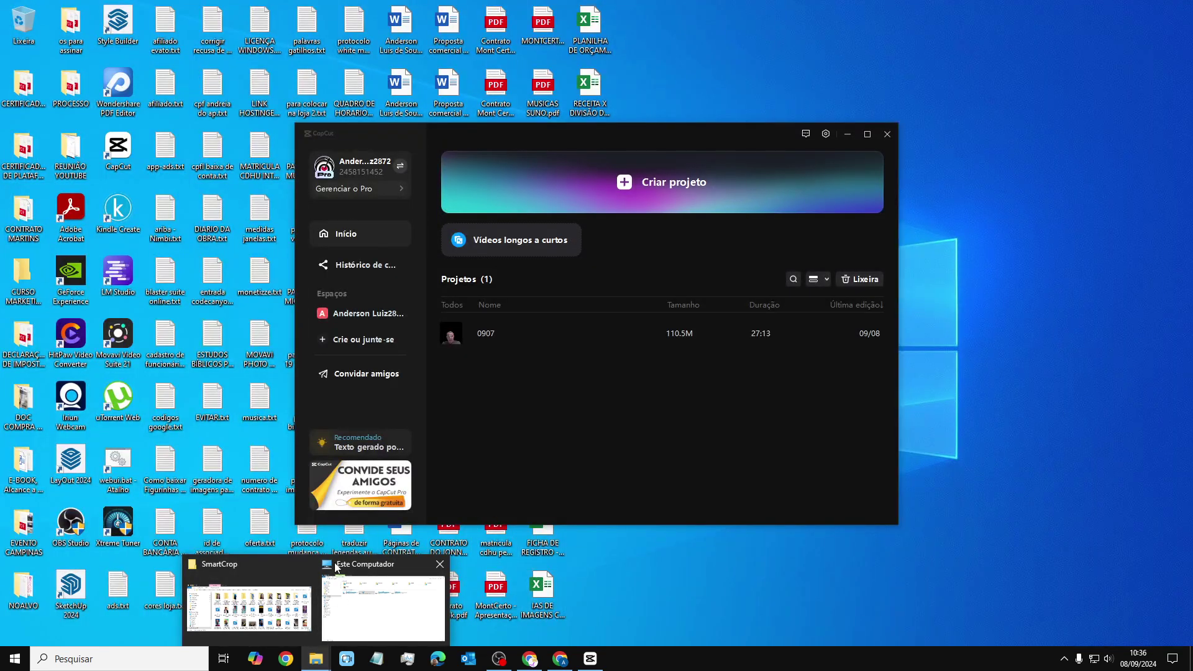
{"action": "left_click", "coordinate": [248, 597]}
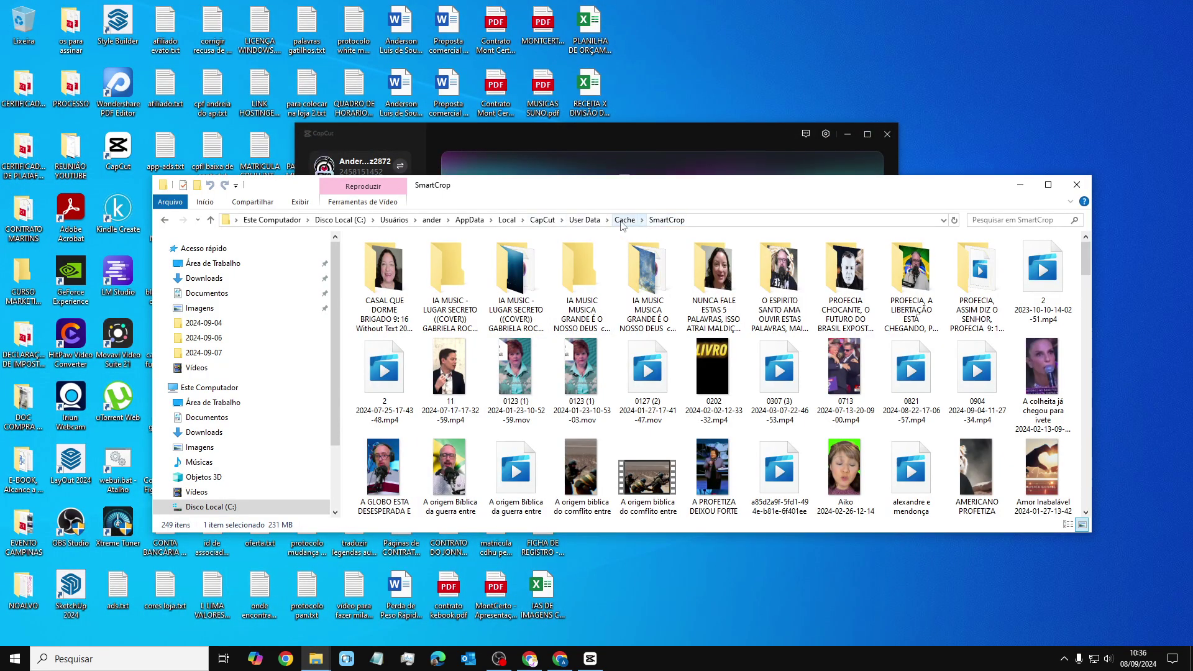
{"action": "left_click", "coordinate": [587, 219]}
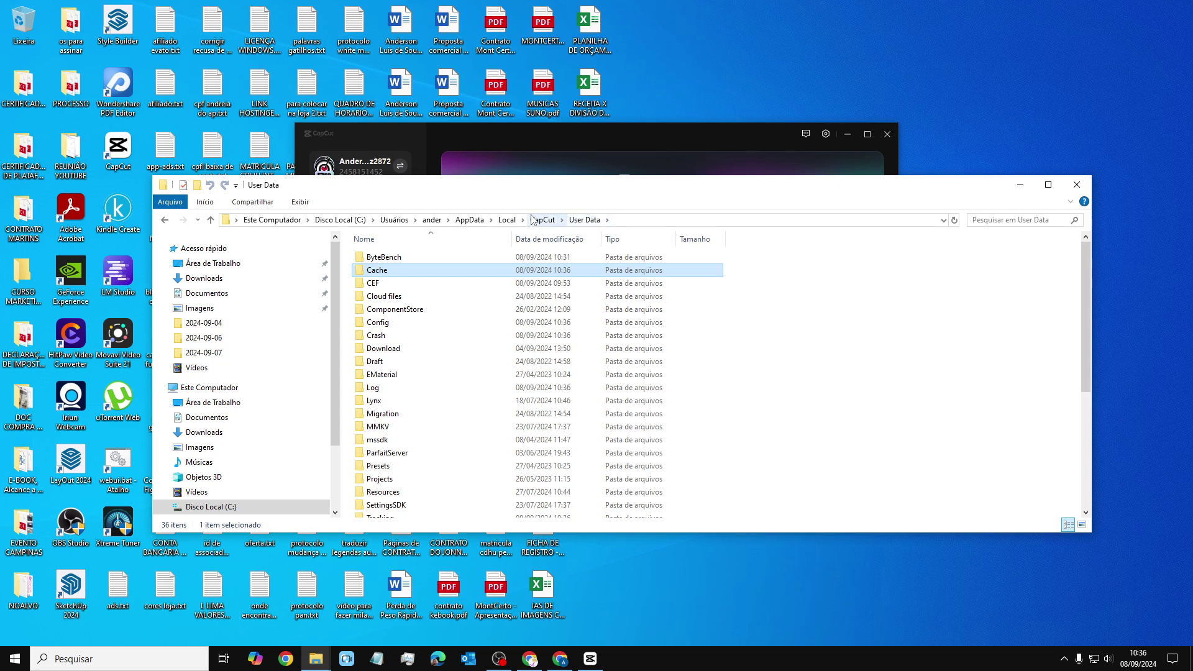
{"action": "left_click", "coordinate": [506, 220]}
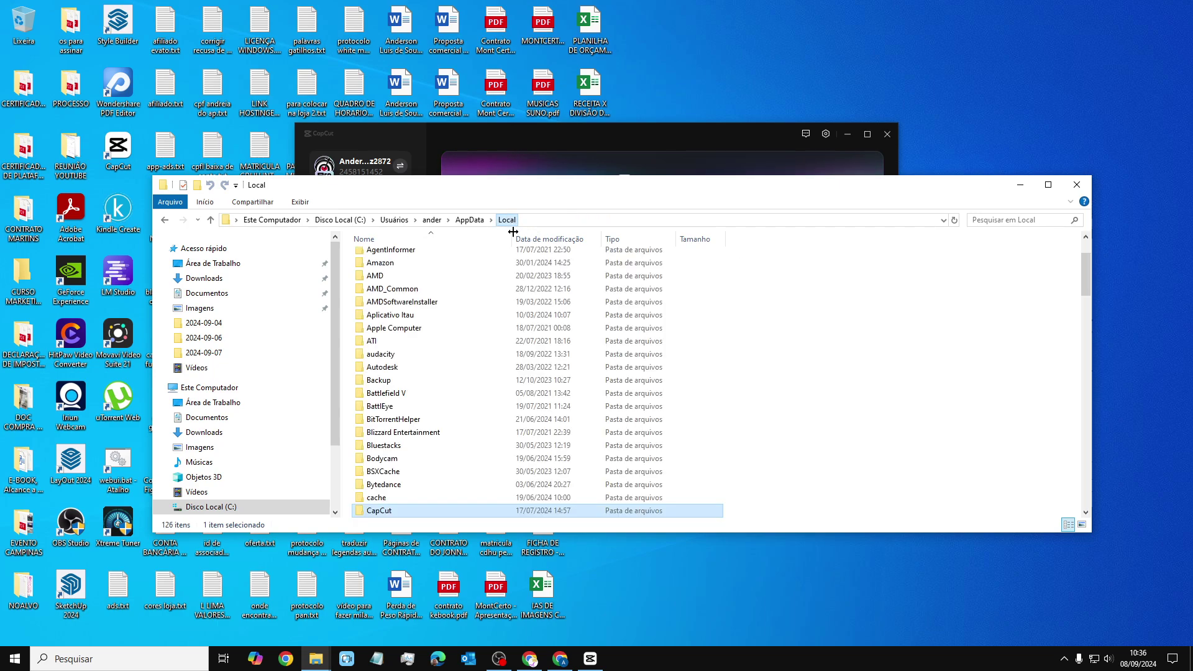
{"action": "right_click", "coordinate": [380, 512]}
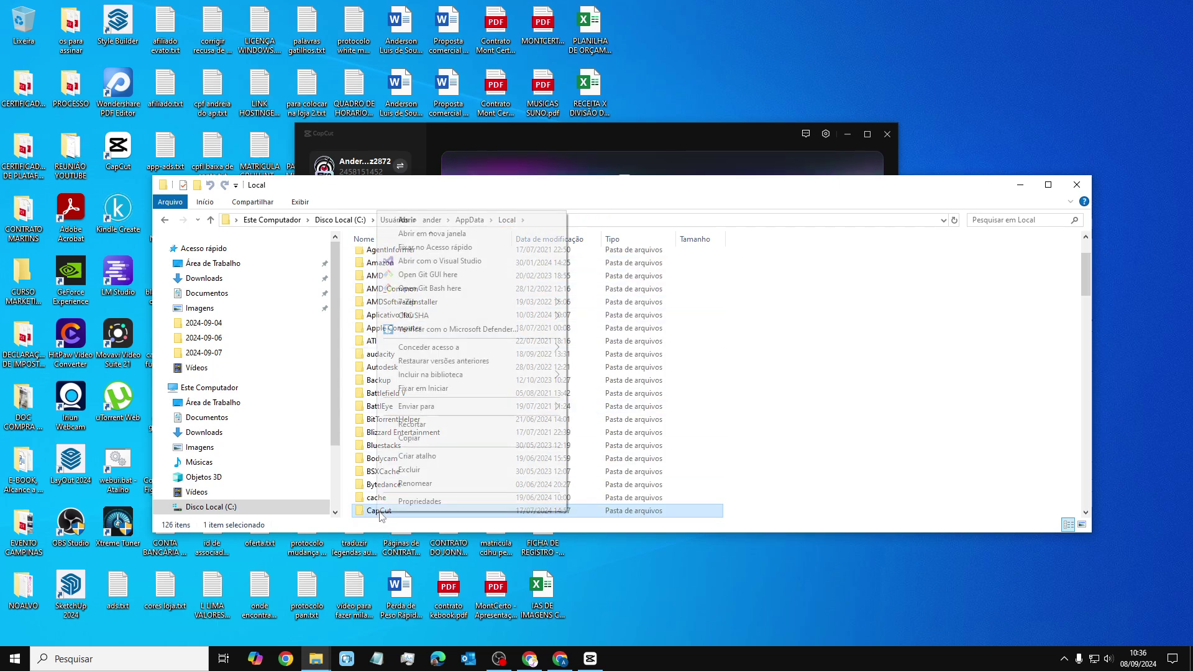
{"action": "left_click", "coordinate": [425, 501]}
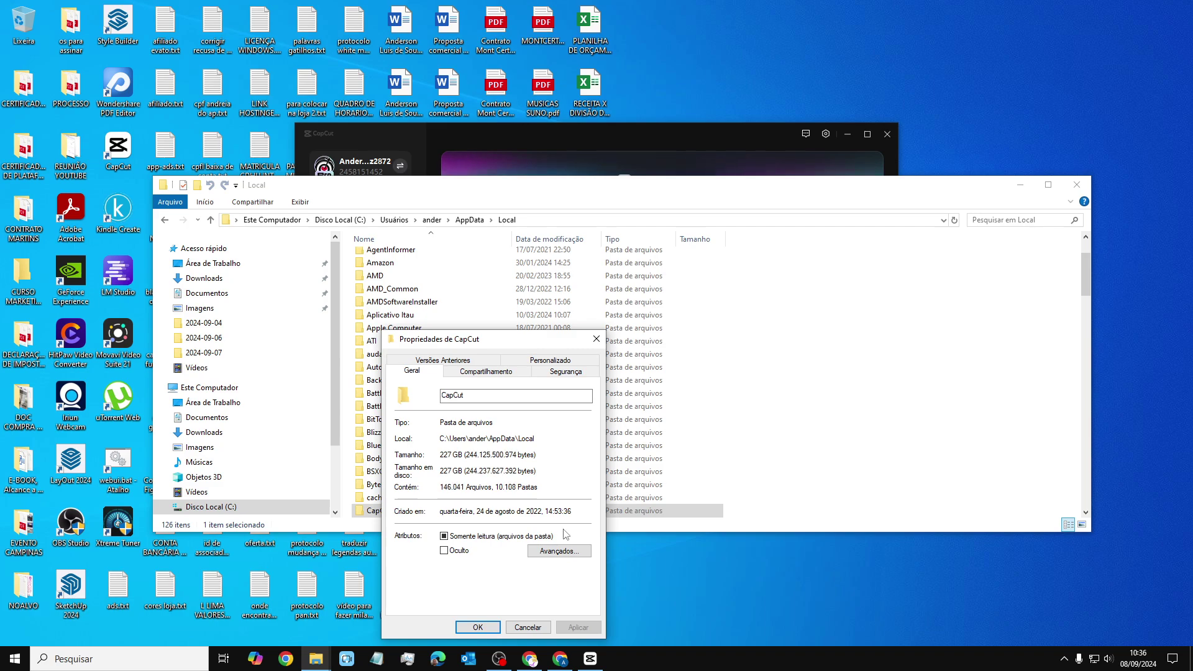
{"action": "left_click", "coordinate": [533, 631]}
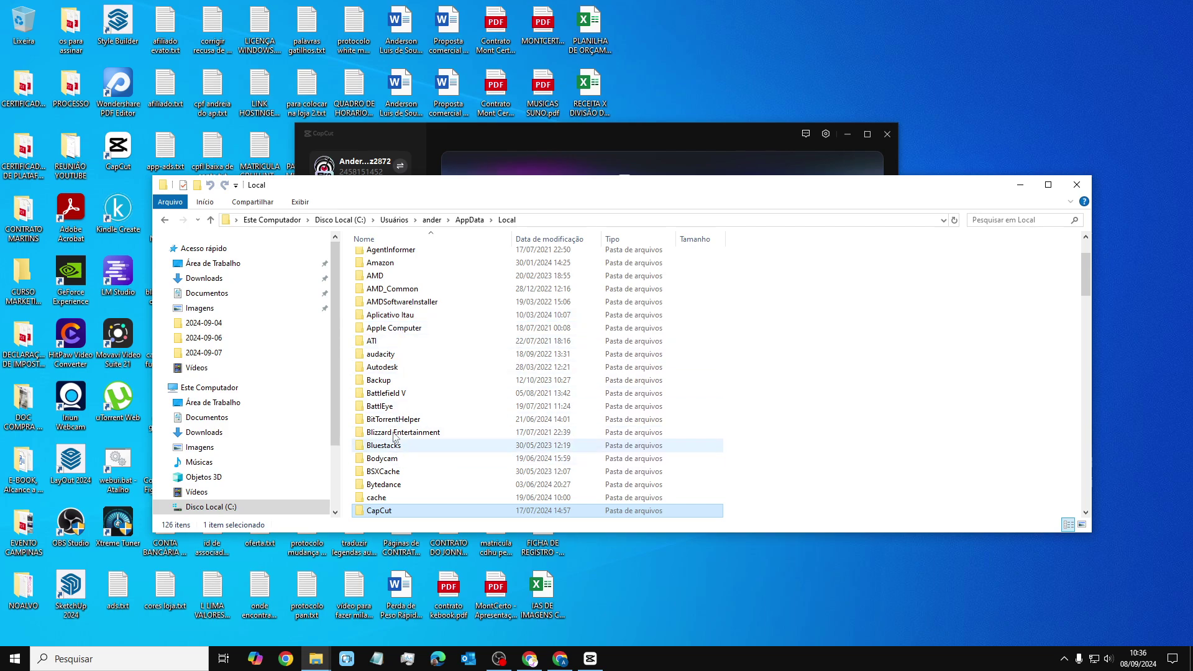
- Inspect the contents of the cache folder in AppData\Local and check its size in its properties
{"action": "scroll", "coordinate": [407, 366], "scroll_direction": "up", "scroll_amount": 2}
{"action": "scroll", "coordinate": [410, 384], "scroll_direction": "down", "scroll_amount": 2}
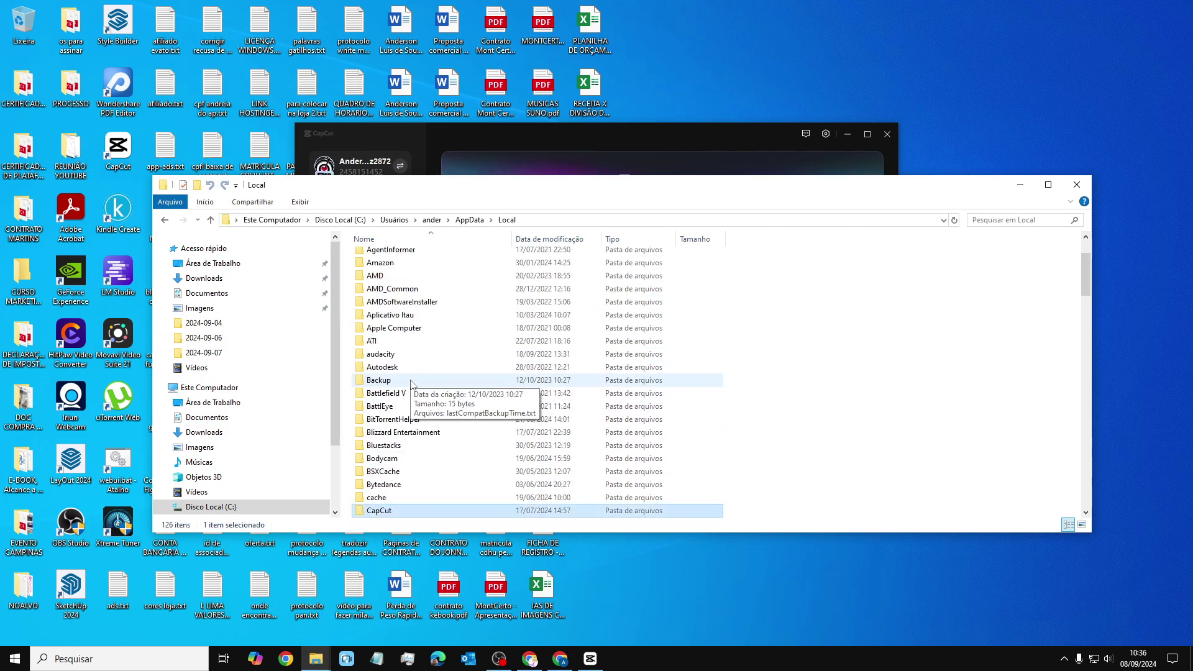
{"action": "scroll", "coordinate": [411, 383], "scroll_direction": "down", "scroll_amount": 1}
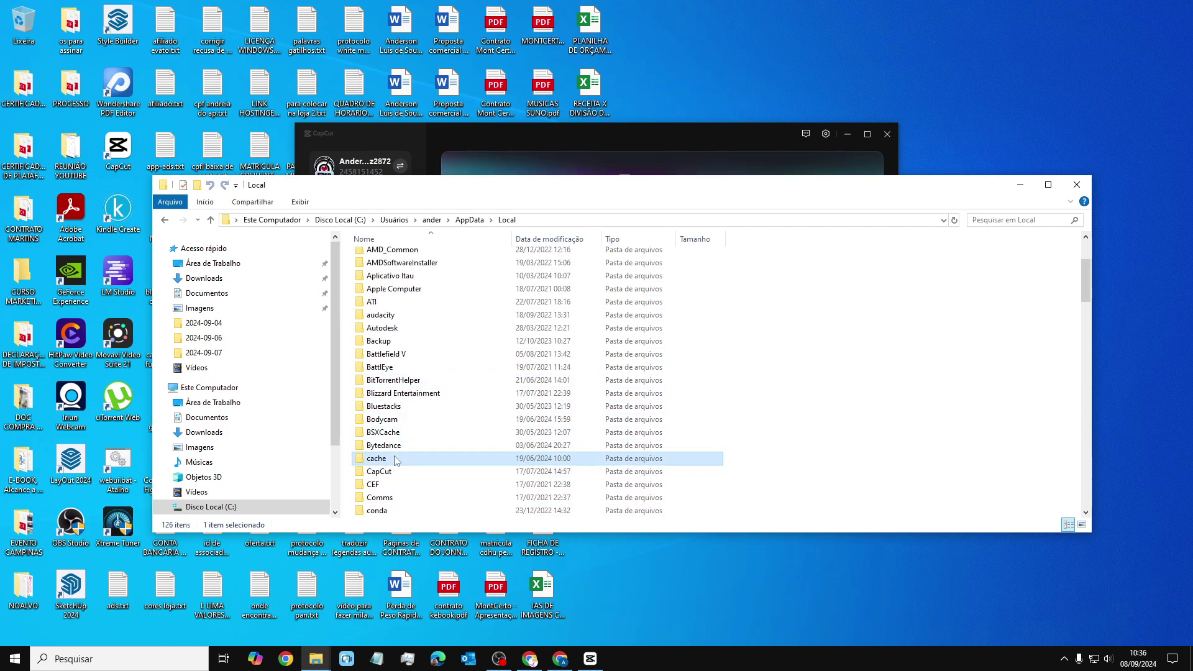
{"action": "double_click", "coordinate": [396, 459]}
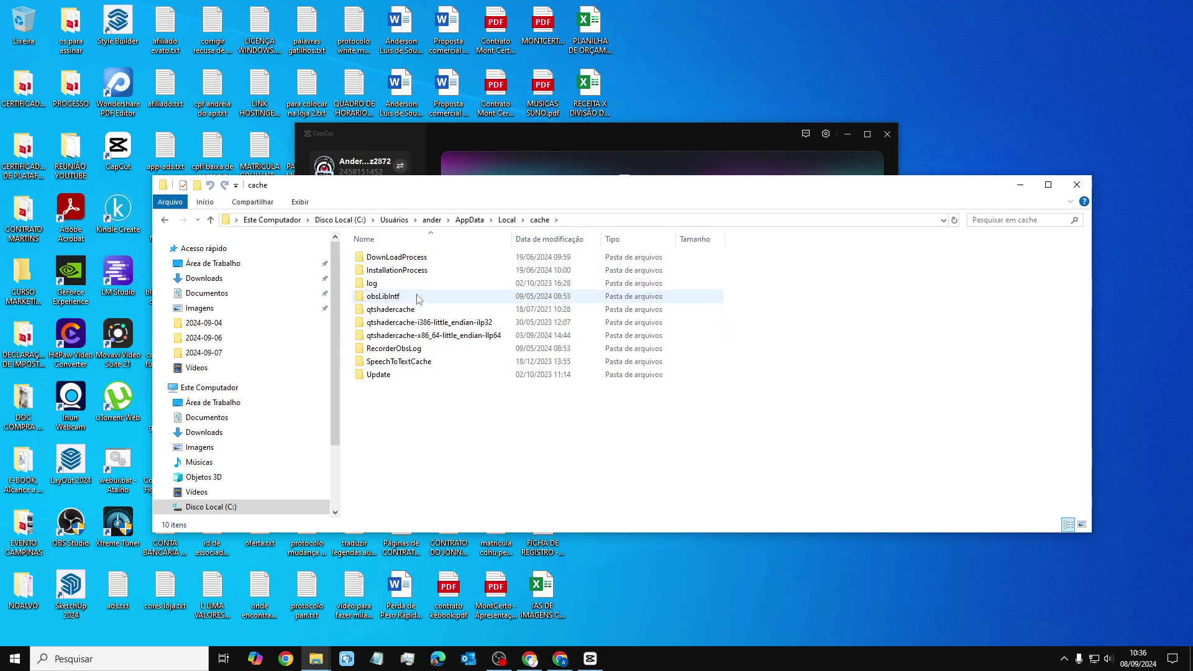
{"action": "key", "text": "alt+Left"}
{"action": "right_click", "coordinate": [391, 510]}
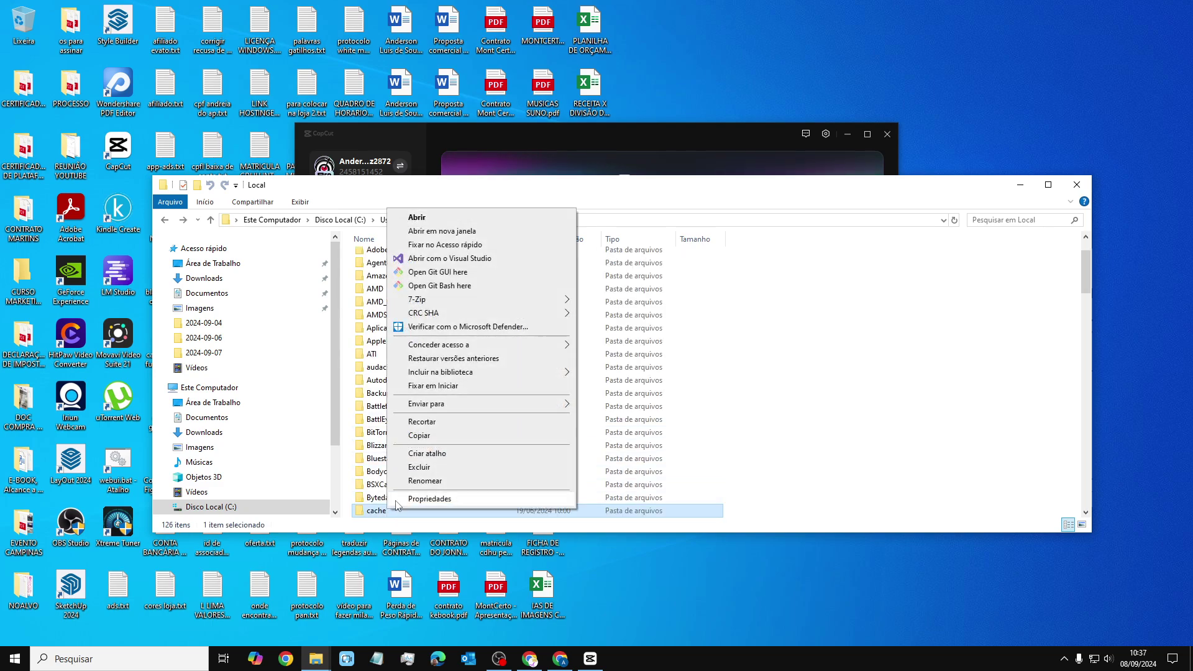
{"action": "left_click", "coordinate": [410, 497]}
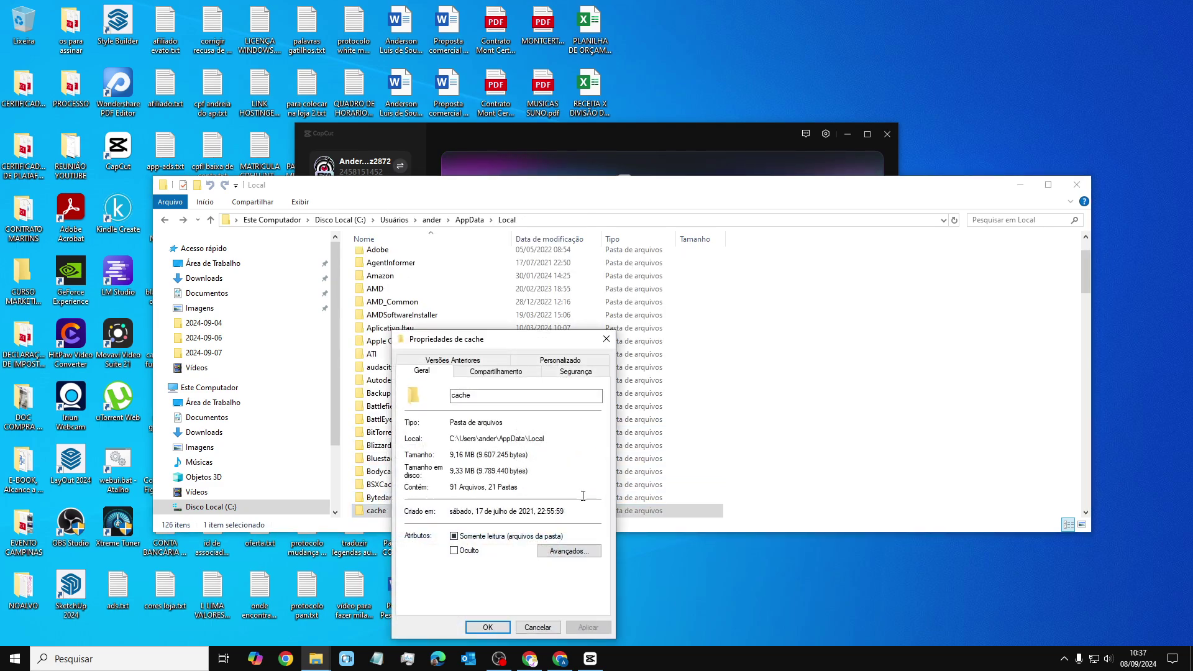
{"action": "left_click", "coordinate": [538, 627]}
- Open the CapCut folder in AppData\Local and look through its Videos, User Data and Apps subfolders
{"action": "scroll", "coordinate": [451, 448], "scroll_direction": "down", "scroll_amount": 1}
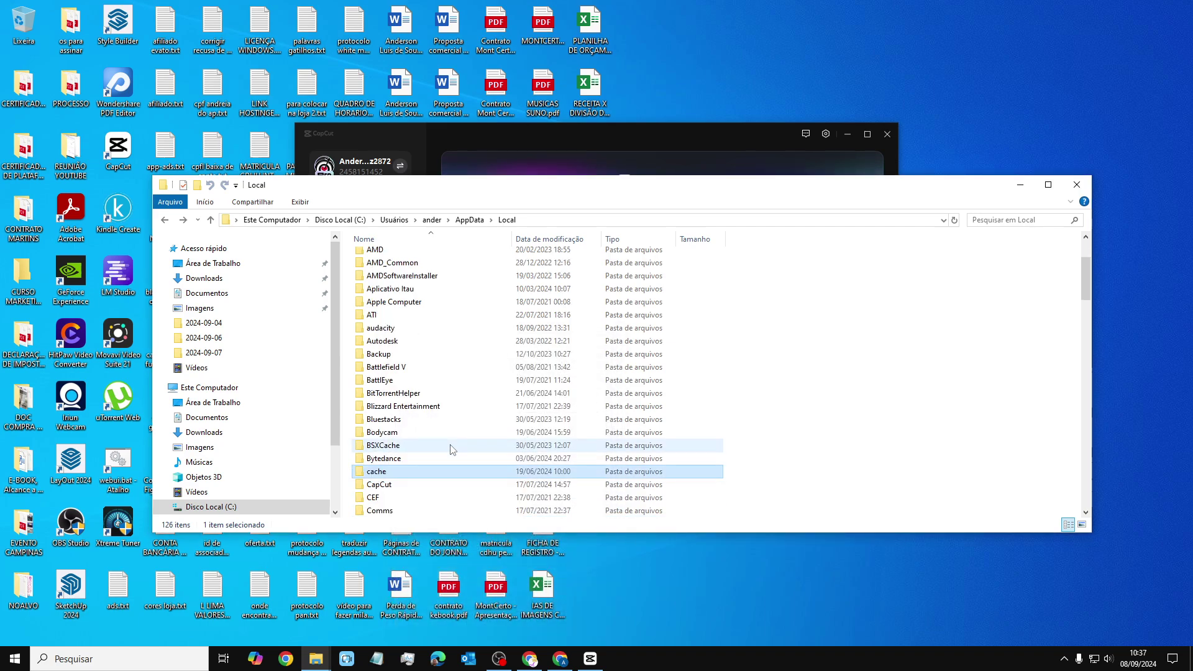
{"action": "double_click", "coordinate": [400, 486]}
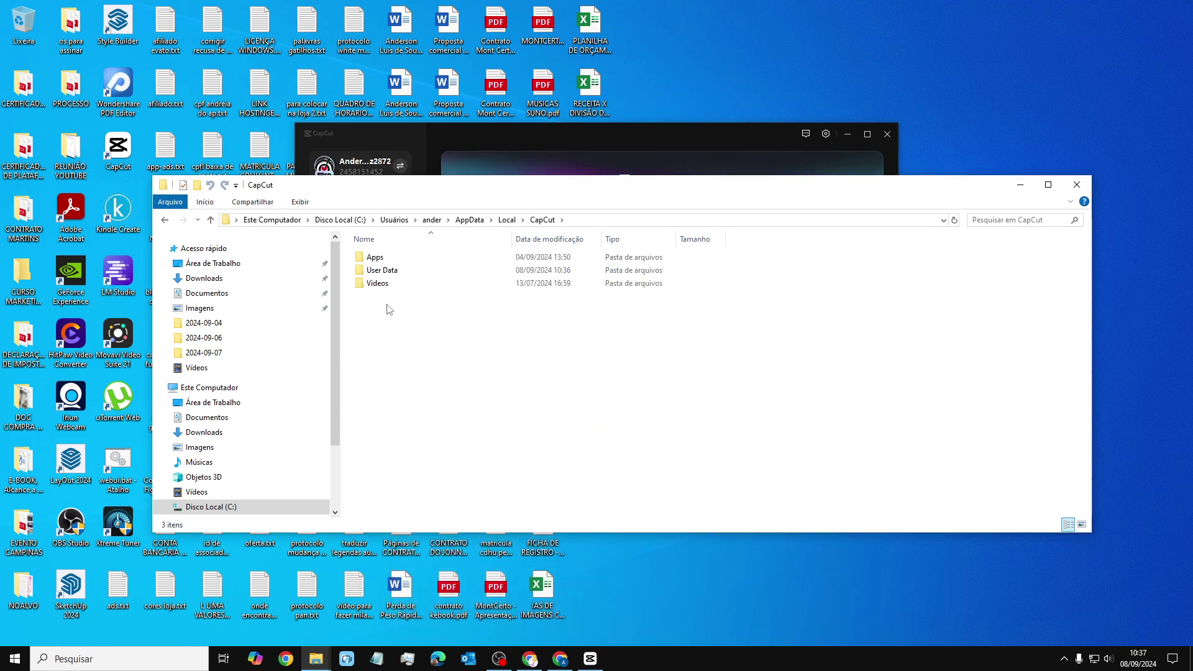
{"action": "double_click", "coordinate": [385, 283]}
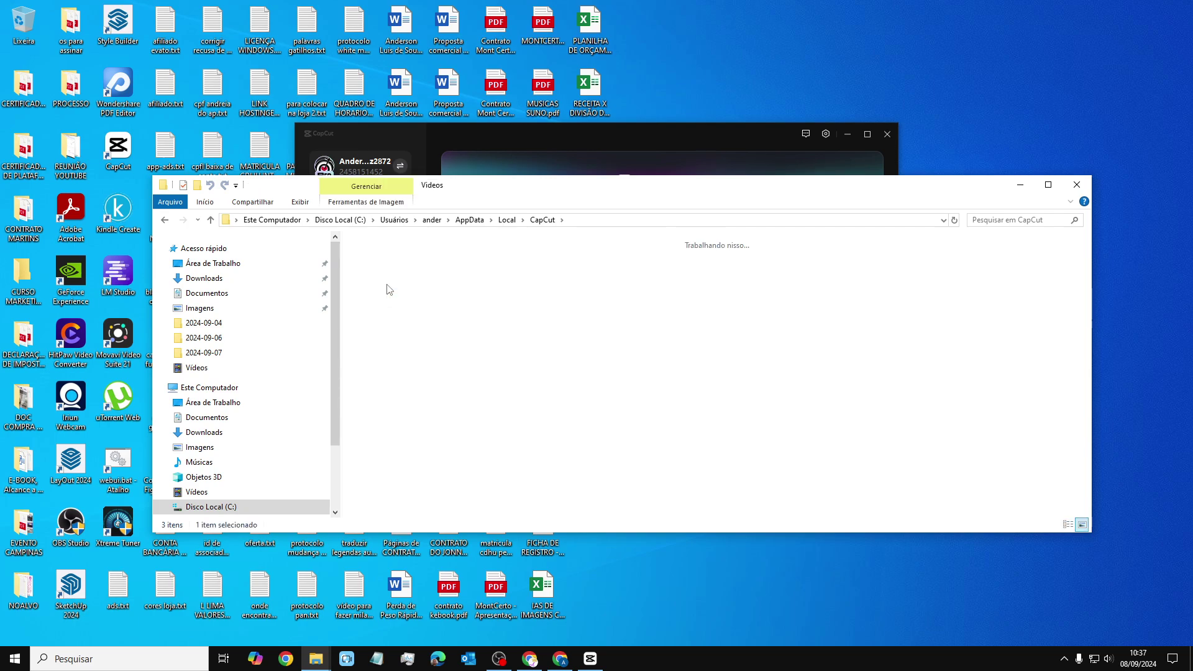
{"action": "key", "text": "alt+Left"}
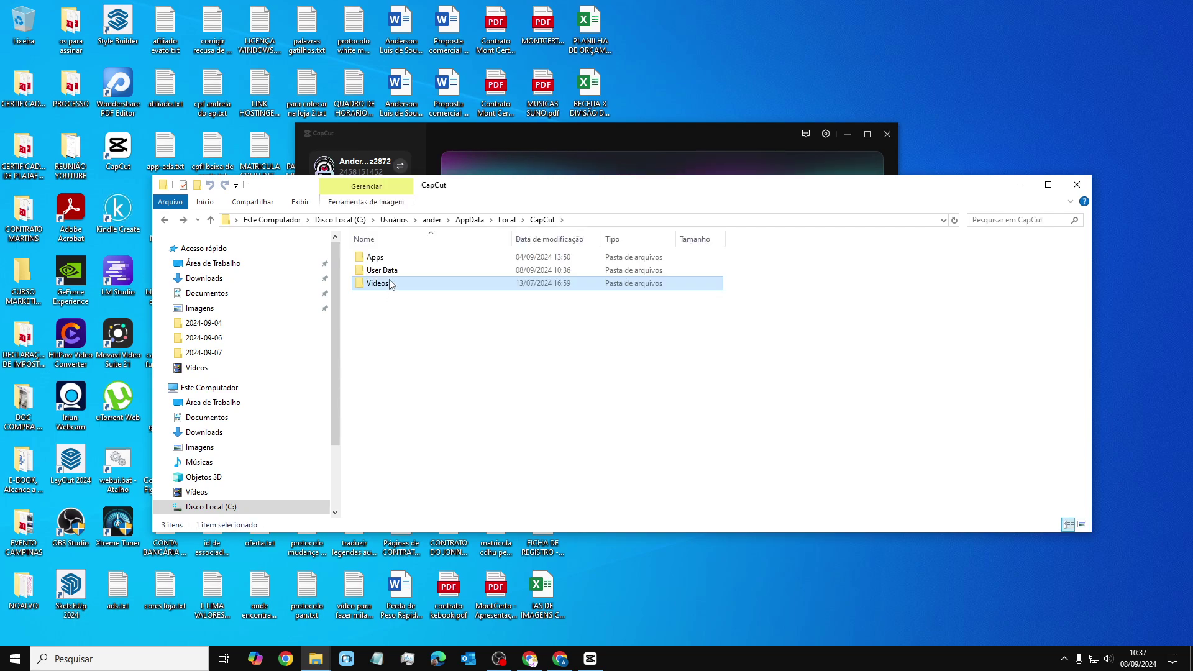
{"action": "double_click", "coordinate": [385, 269]}
{"action": "key", "text": "alt+Left"}
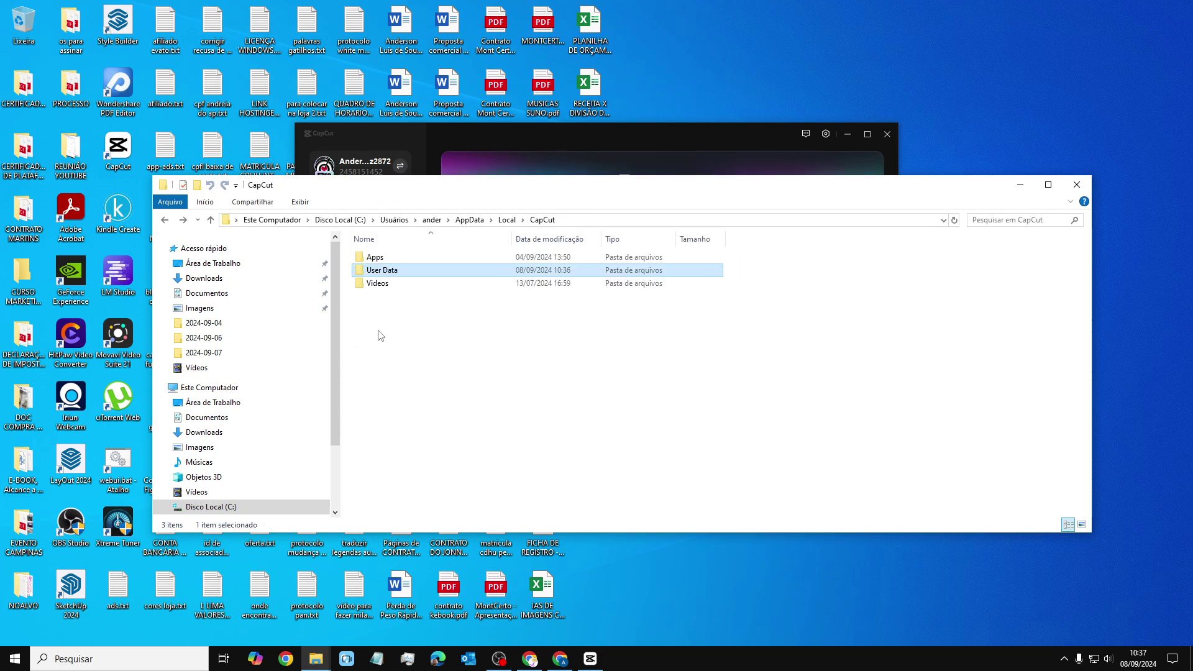
{"action": "double_click", "coordinate": [383, 258]}
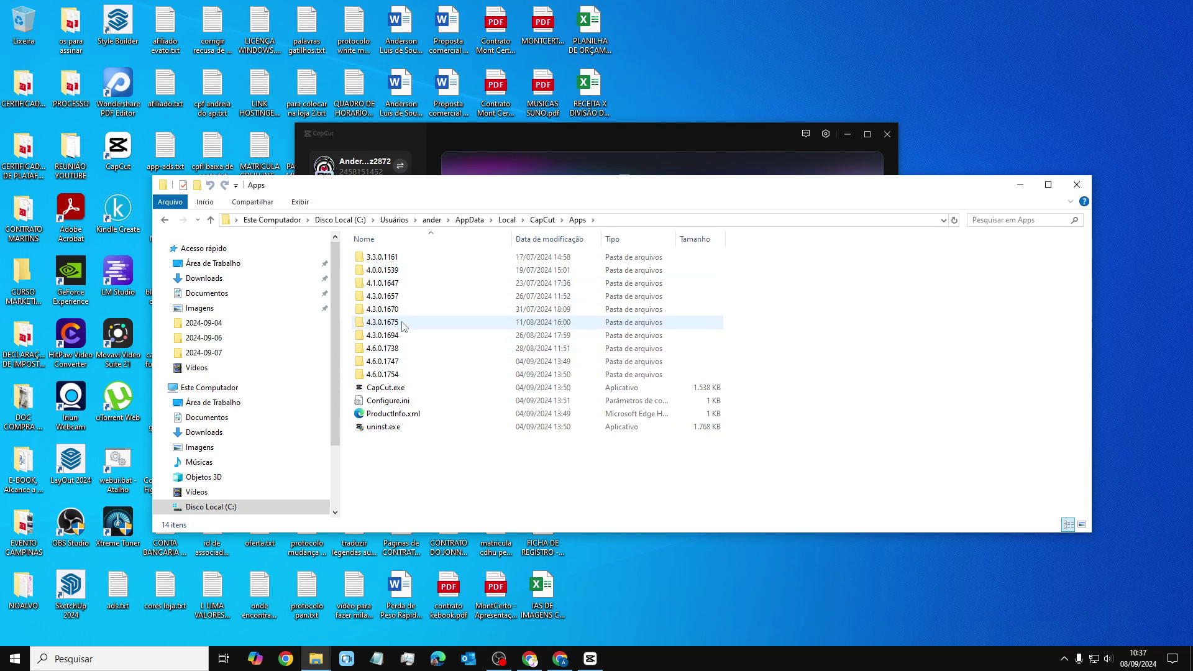
{"action": "key", "text": "alt+Left"}
{"action": "right_click", "coordinate": [378, 257]}
{"action": "left_click", "coordinate": [369, 257]}
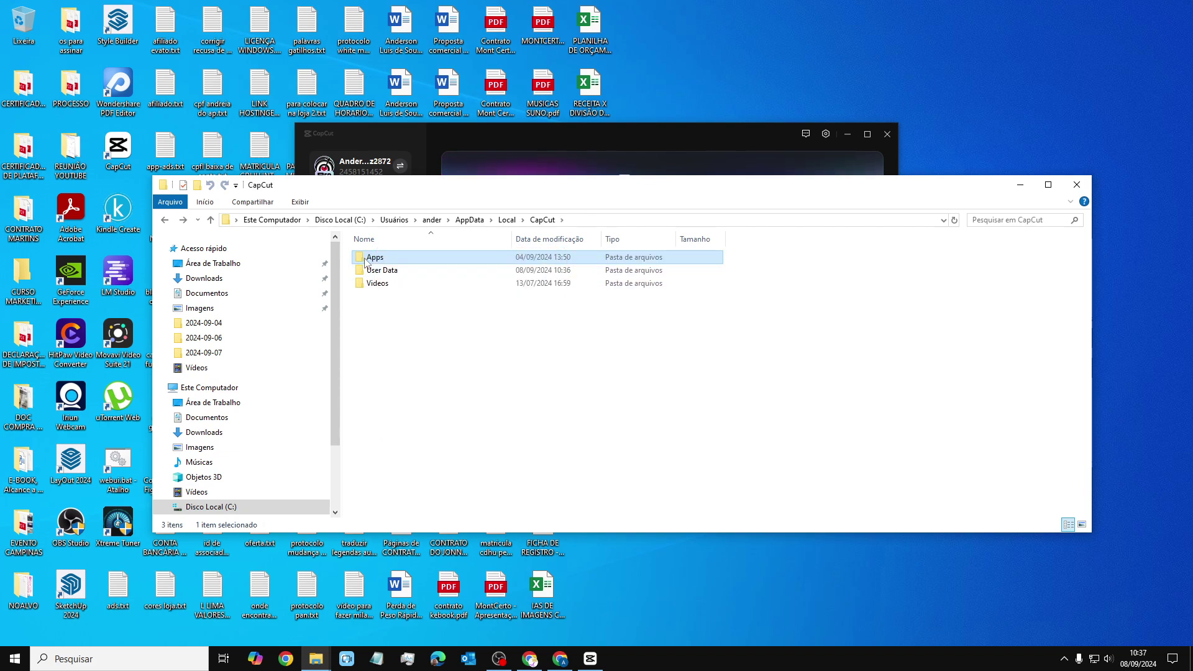
- Check the size of CapCut's Apps folder in its properties
{"action": "right_click", "coordinate": [364, 257]}
{"action": "left_click", "coordinate": [452, 550]}
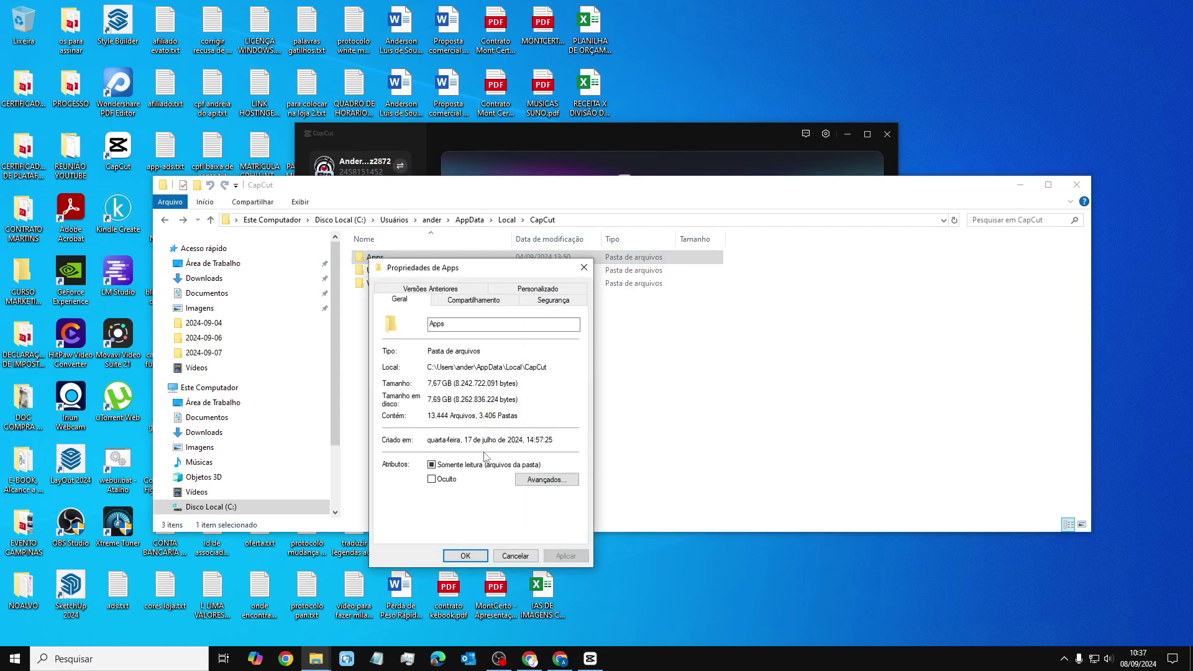
{"action": "left_click", "coordinate": [520, 557]}
- Look through the version folders inside Apps, including 4.1.0.1647, 4.0.0.1539, 3.3.0.1161 and 4.3.0.1670, and return to the CapCut folder
{"action": "double_click", "coordinate": [378, 258]}
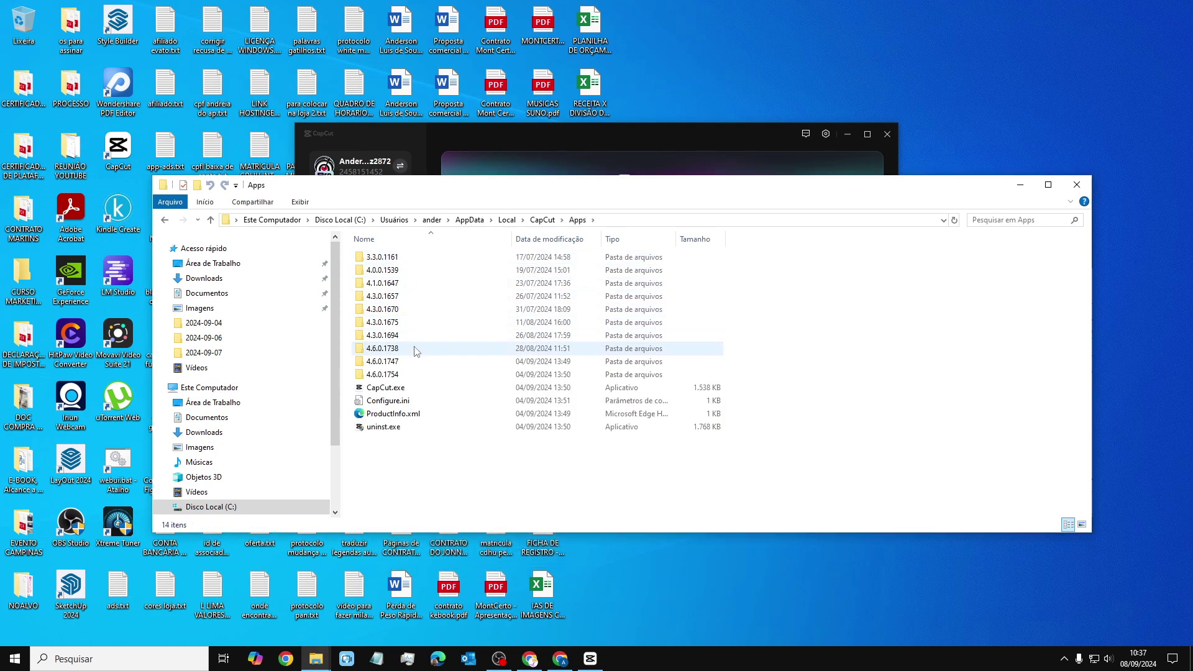
{"action": "double_click", "coordinate": [382, 283]}
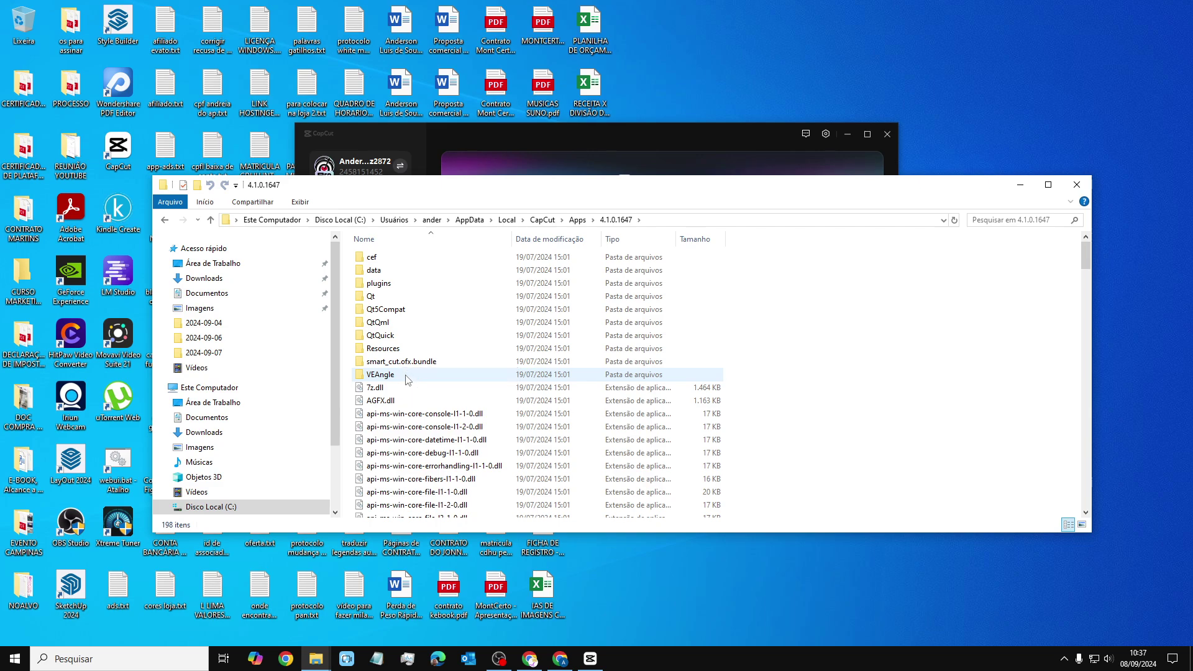
{"action": "key", "text": "alt+Left"}
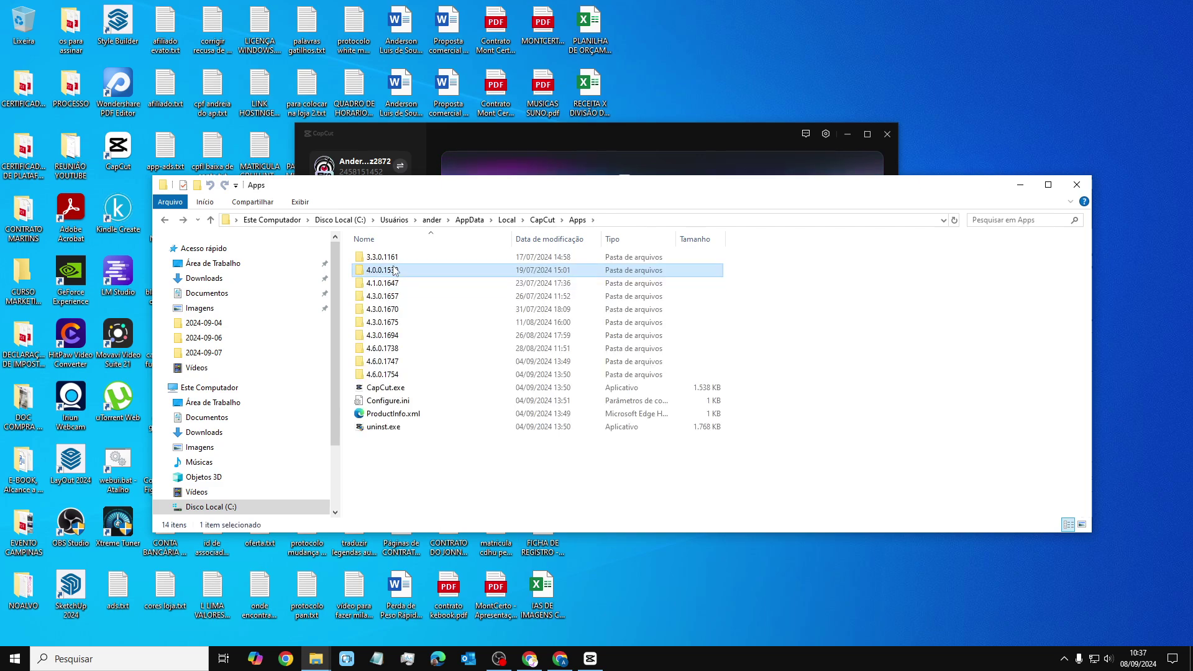
{"action": "double_click", "coordinate": [394, 270]}
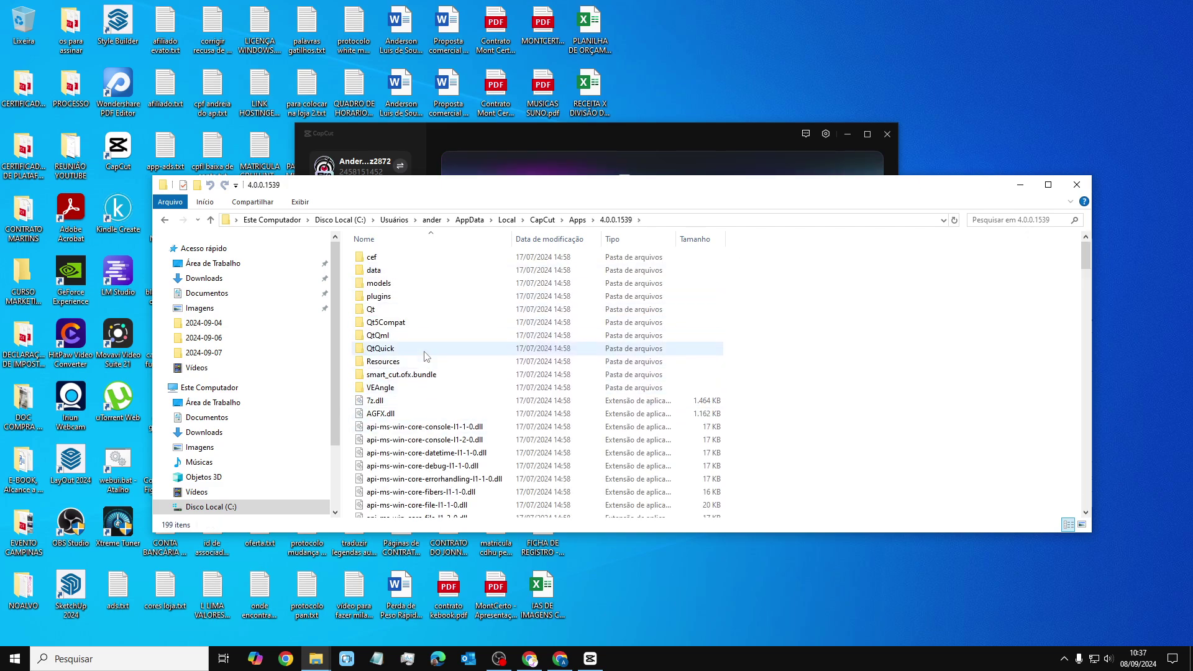
{"action": "key", "text": "alt+Left"}
{"action": "double_click", "coordinate": [390, 257]}
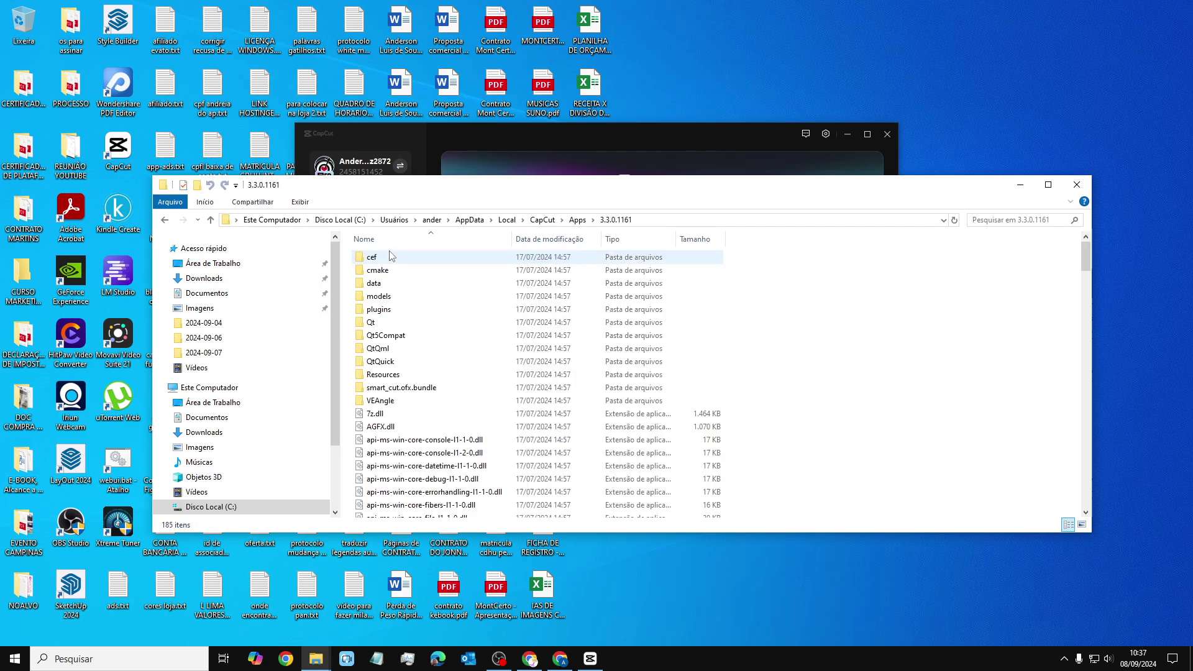
{"action": "key", "text": "alt+Left"}
{"action": "double_click", "coordinate": [398, 310]}
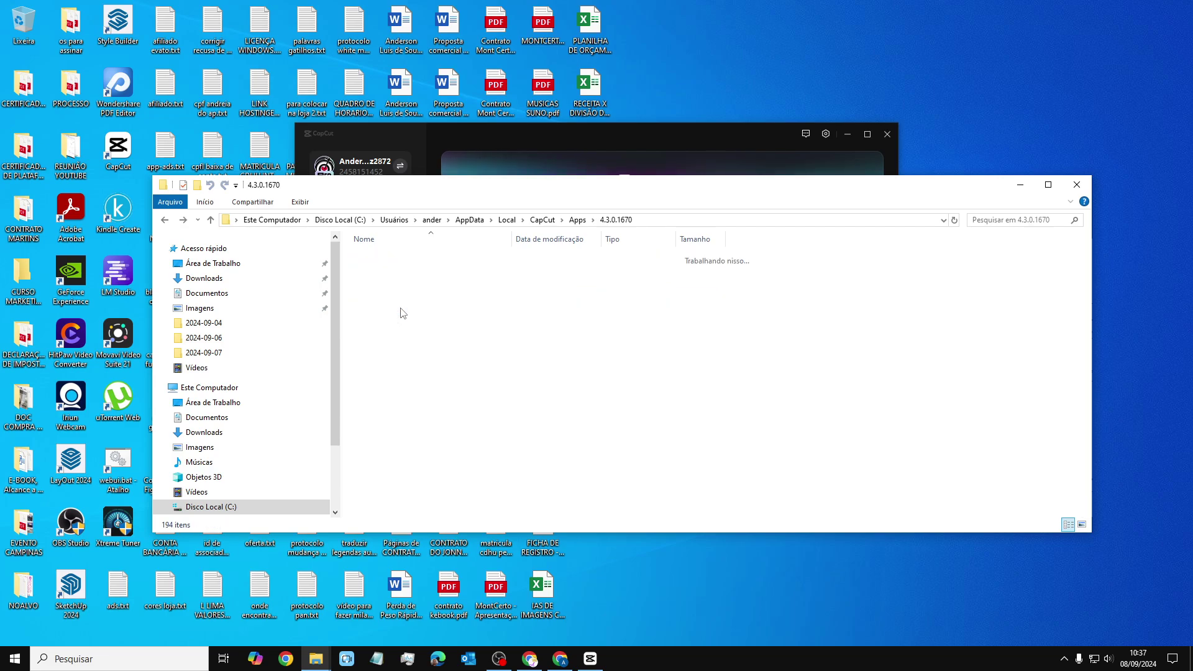
{"action": "key", "text": "alt+Left"}
{"action": "double_click", "coordinate": [406, 336]}
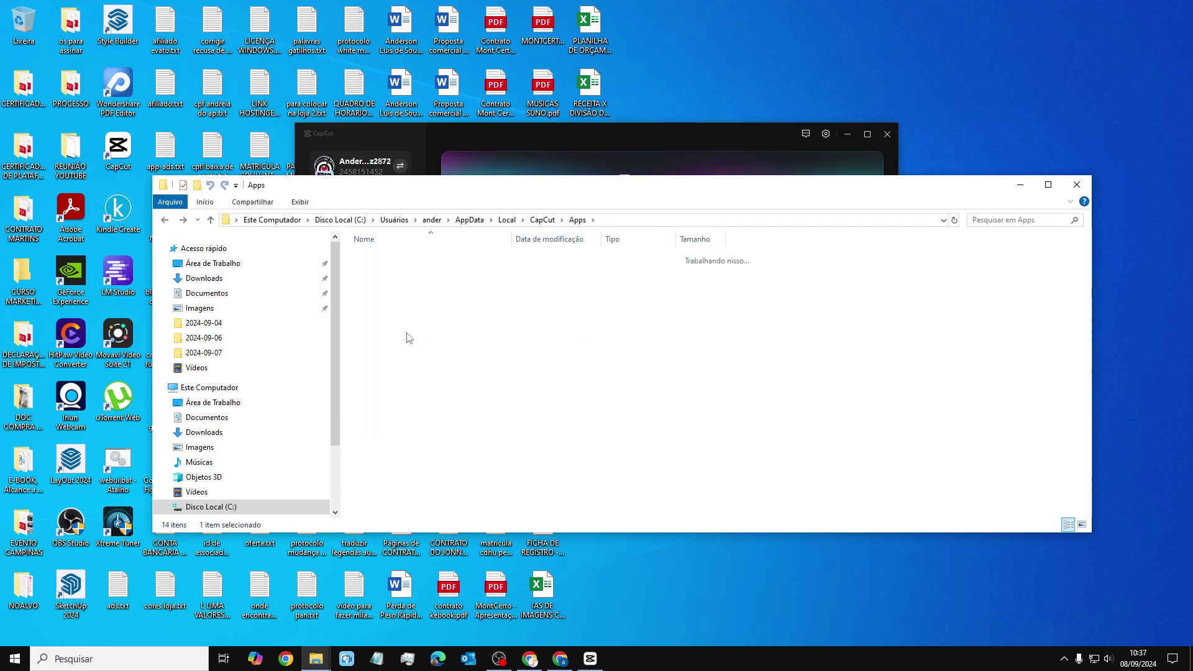
{"action": "key", "text": "alt+Left"}
{"action": "key", "text": "alt+Left"}
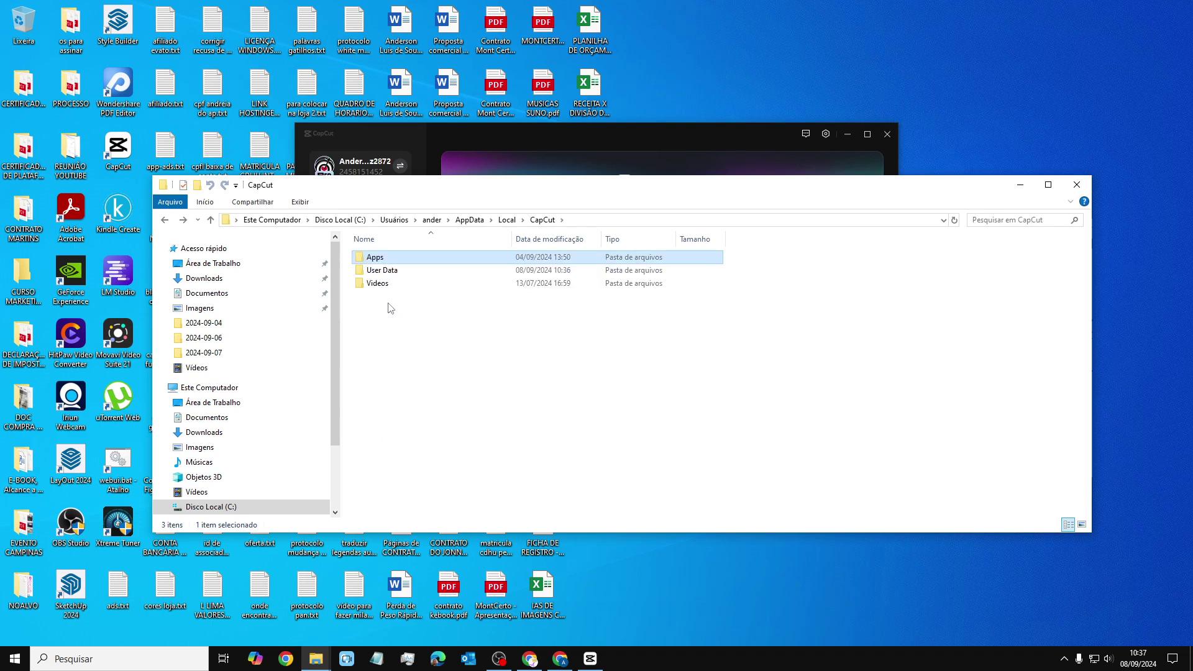
- Glance into the Videos folder, then open User Data and check the size of its Cache folder in the properties
{"action": "left_click", "coordinate": [381, 275]}
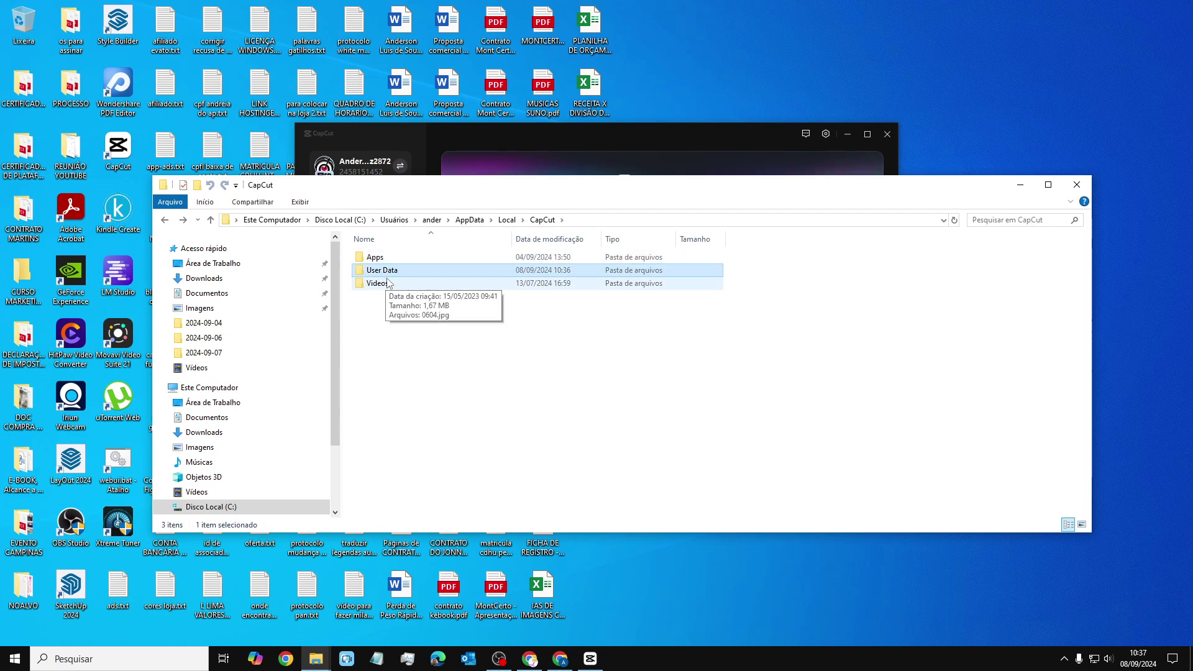
{"action": "double_click", "coordinate": [387, 284]}
{"action": "key", "text": "alt+Left"}
{"action": "double_click", "coordinate": [386, 273]}
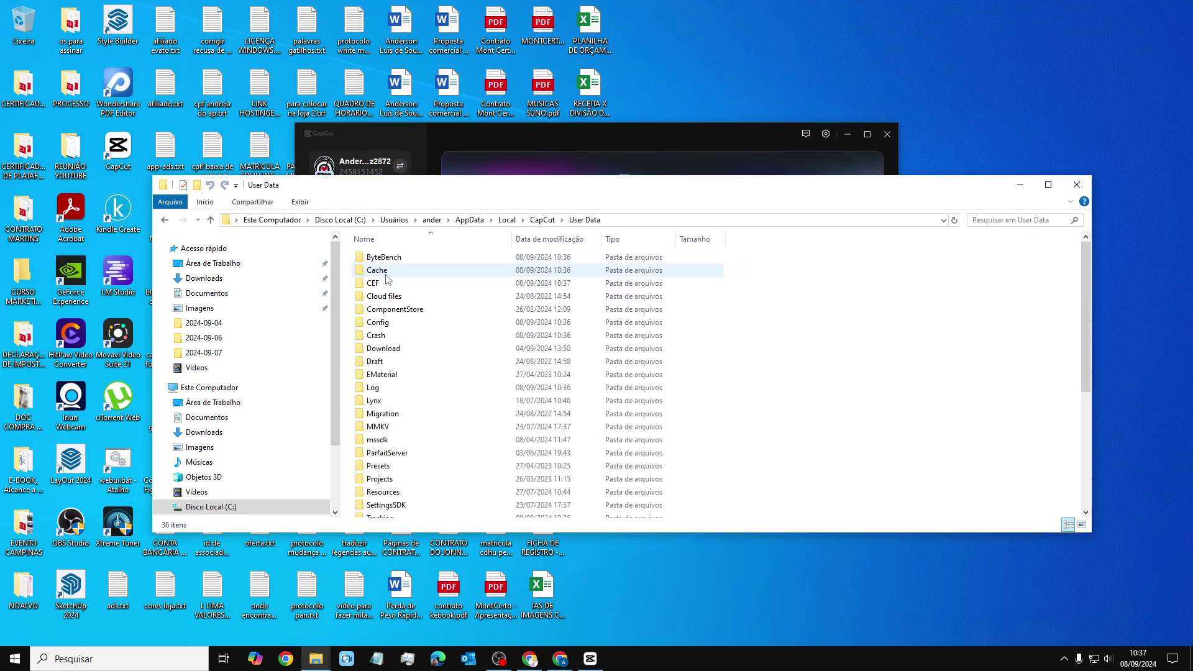
{"action": "right_click", "coordinate": [386, 274]}
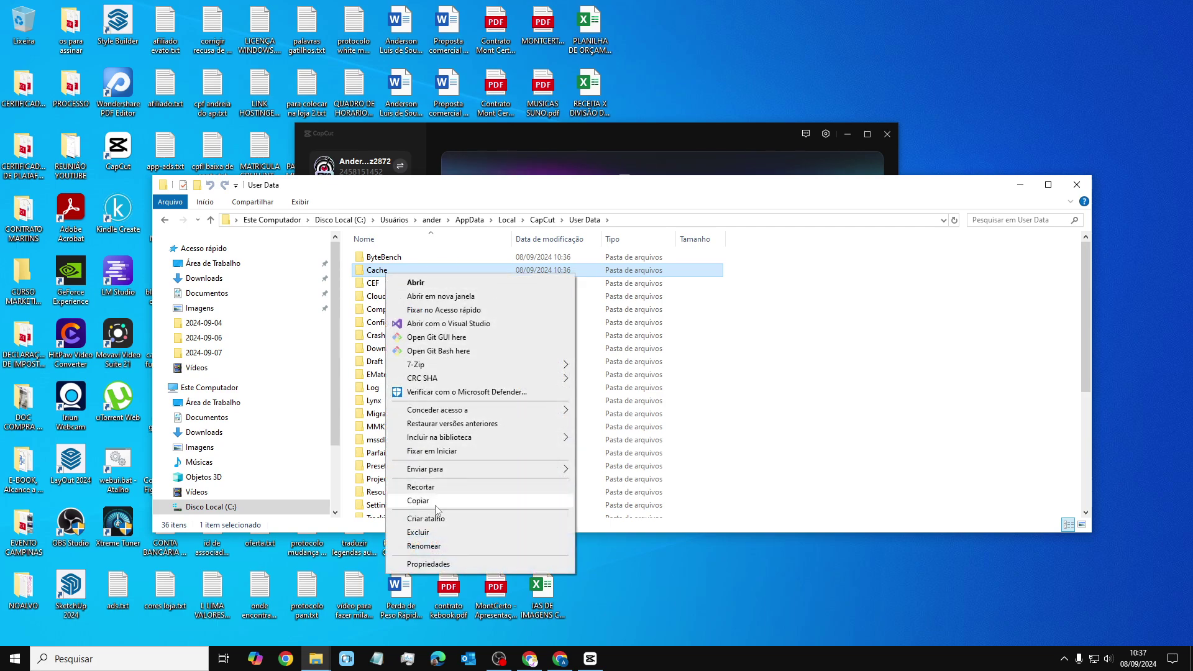
{"action": "left_click", "coordinate": [445, 565]}
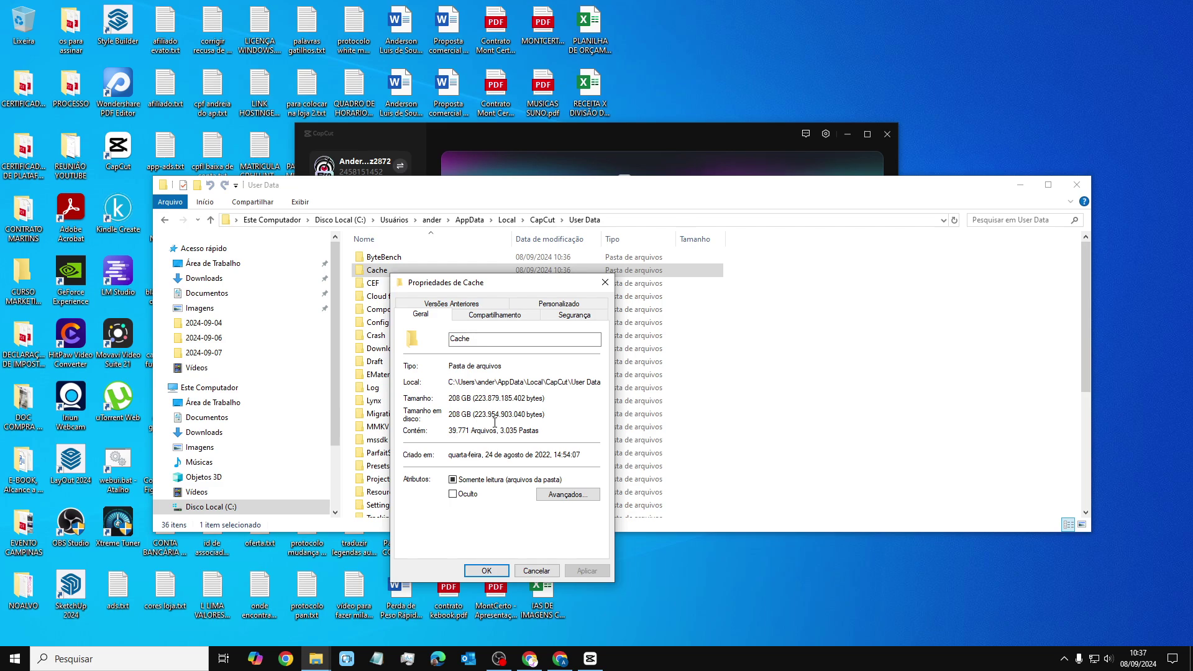
{"action": "left_click", "coordinate": [536, 571]}
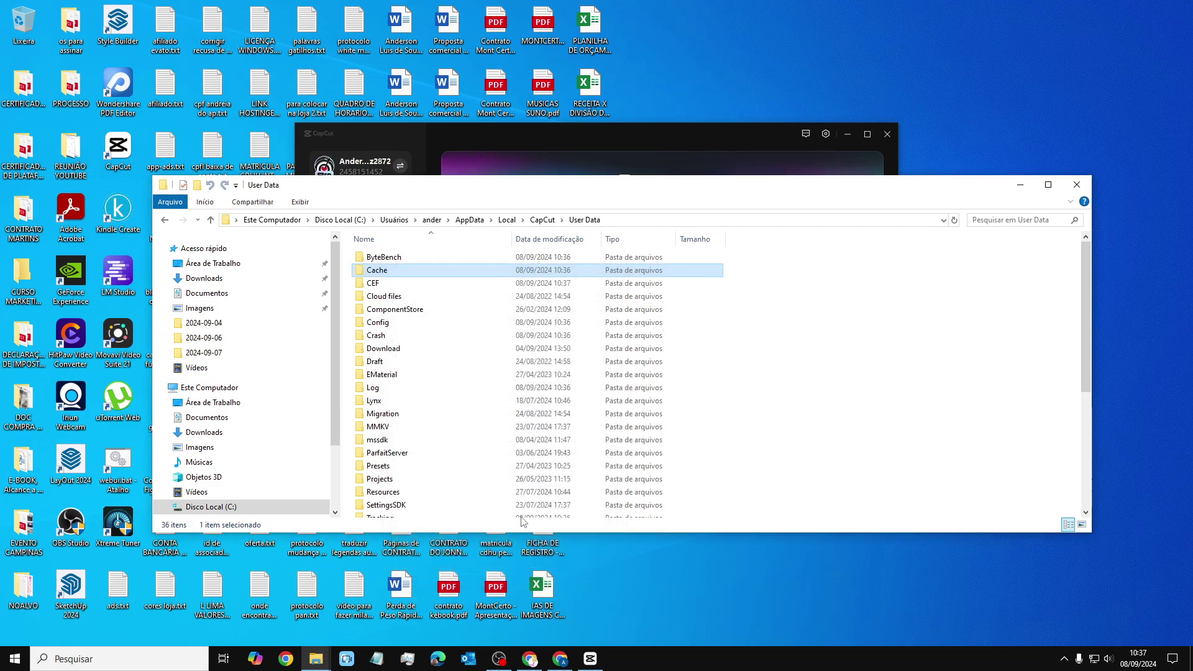
- Look over the subfolders of User Data and inspect the contents of the Download folder
{"action": "scroll", "coordinate": [412, 398], "scroll_direction": "down", "scroll_amount": 3}
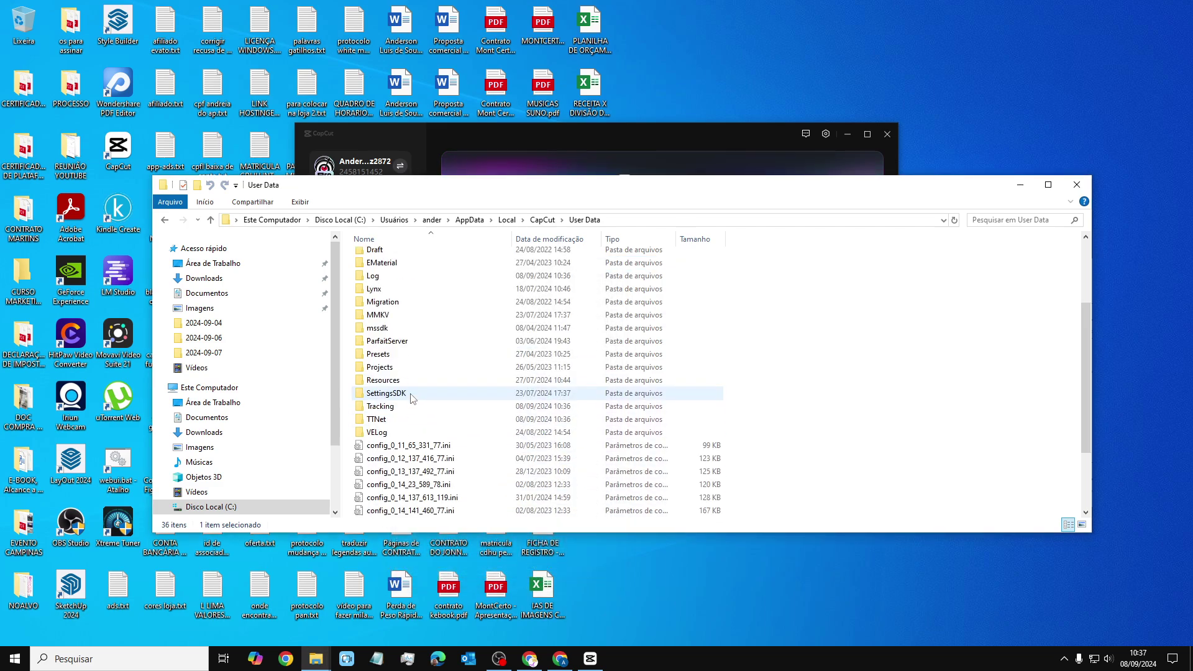
{"action": "scroll", "coordinate": [411, 398], "scroll_direction": "up", "scroll_amount": 3}
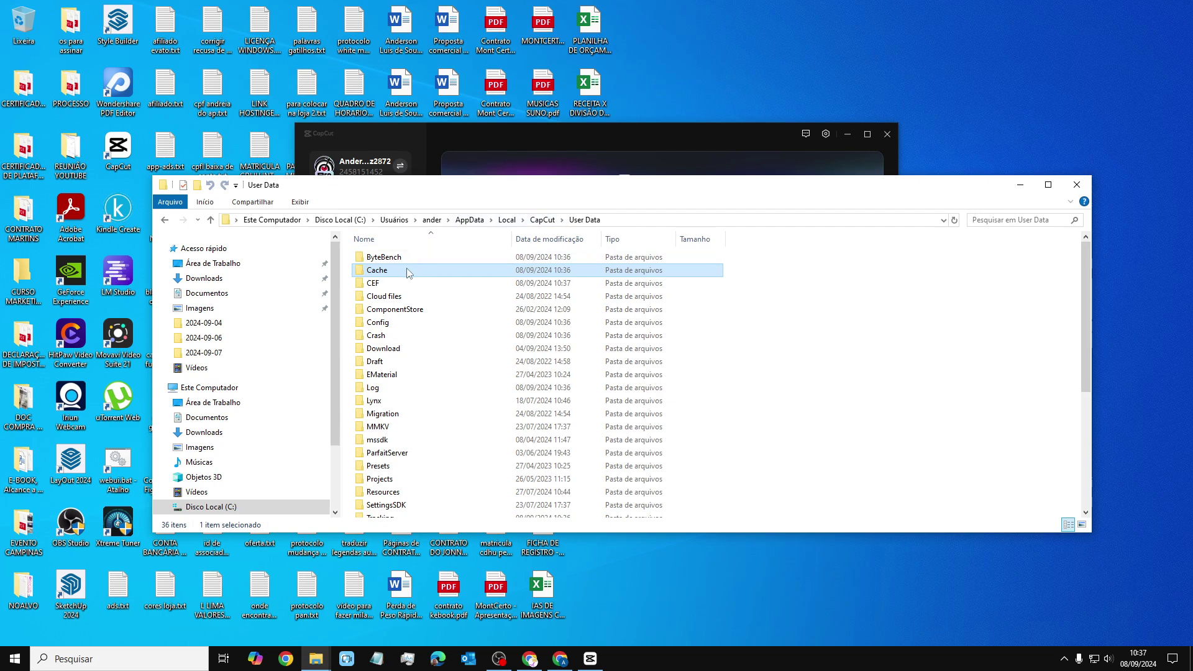
{"action": "double_click", "coordinate": [397, 351]}
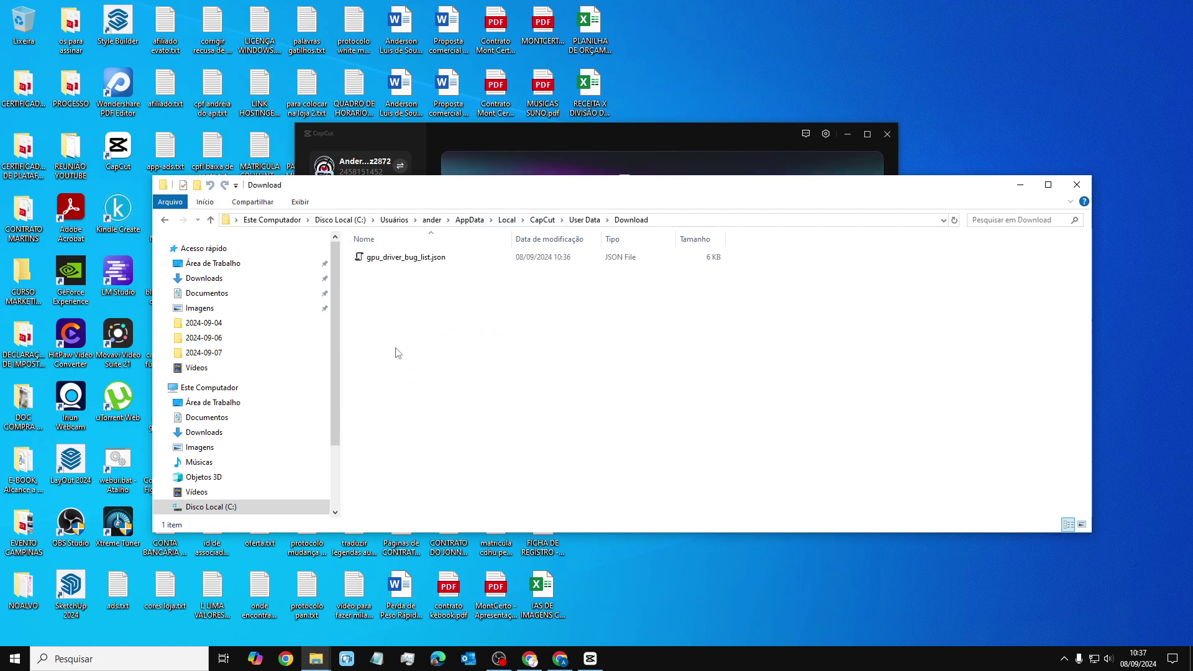
{"action": "key", "text": "alt+Left"}
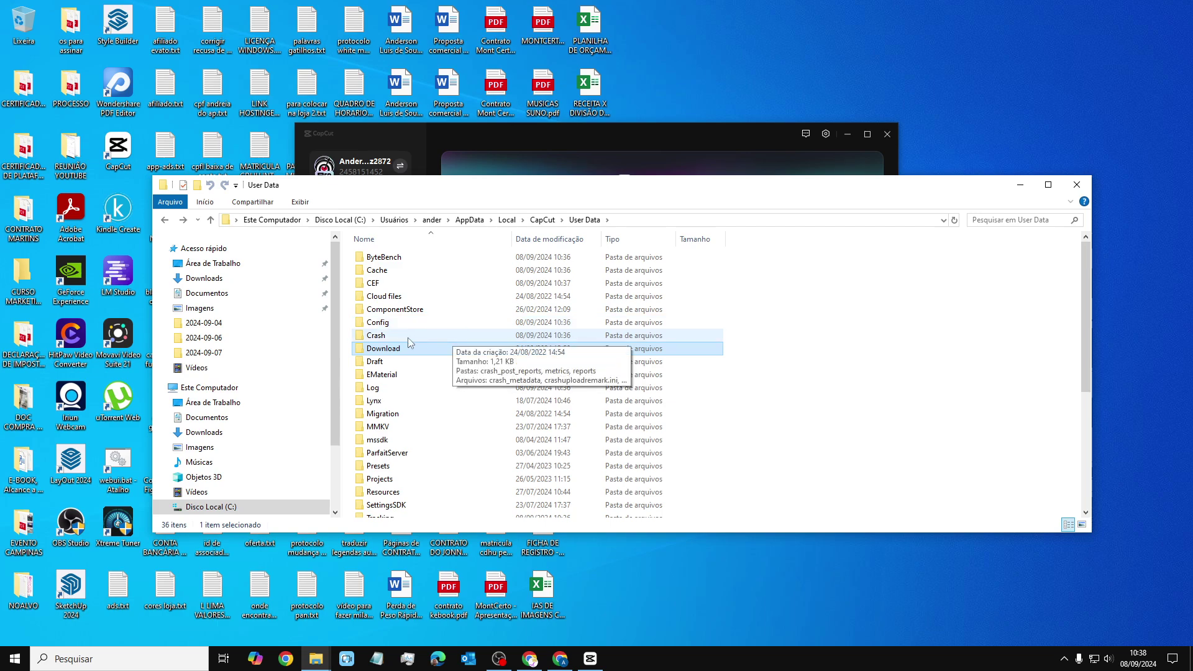
- View the contents of the Cache folder in User Data, return, and briefly reopen its properties
{"action": "double_click", "coordinate": [384, 270]}
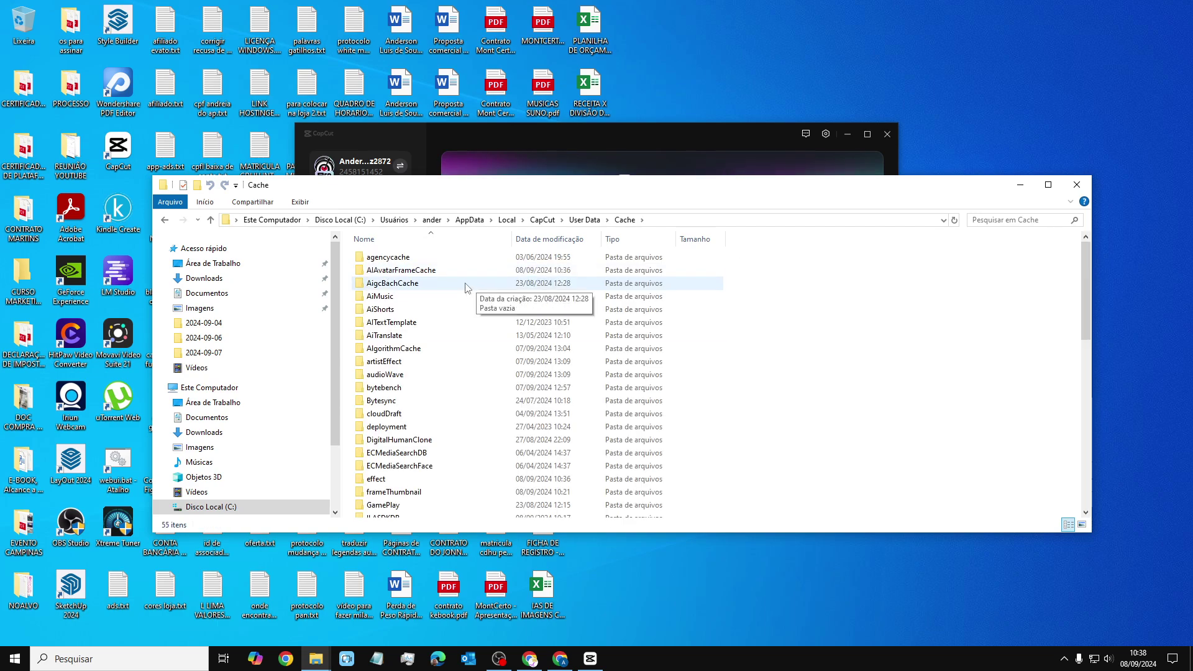
{"action": "key", "text": "BackSpace"}
{"action": "right_click", "coordinate": [385, 271]}
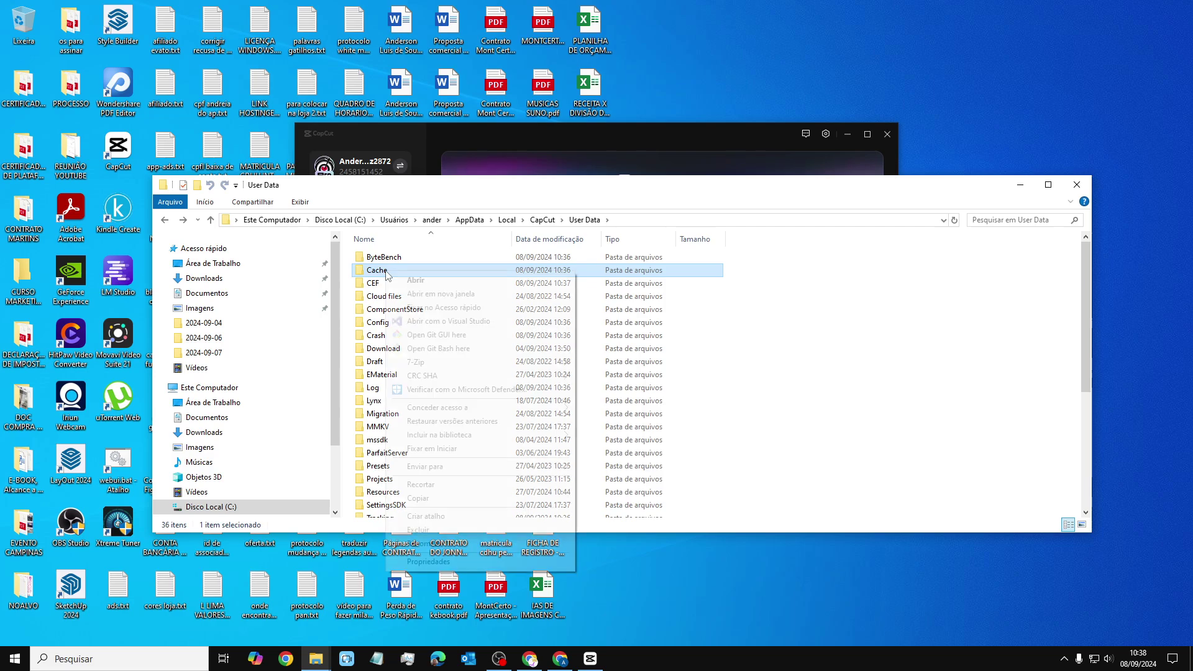
{"action": "left_click", "coordinate": [413, 561]}
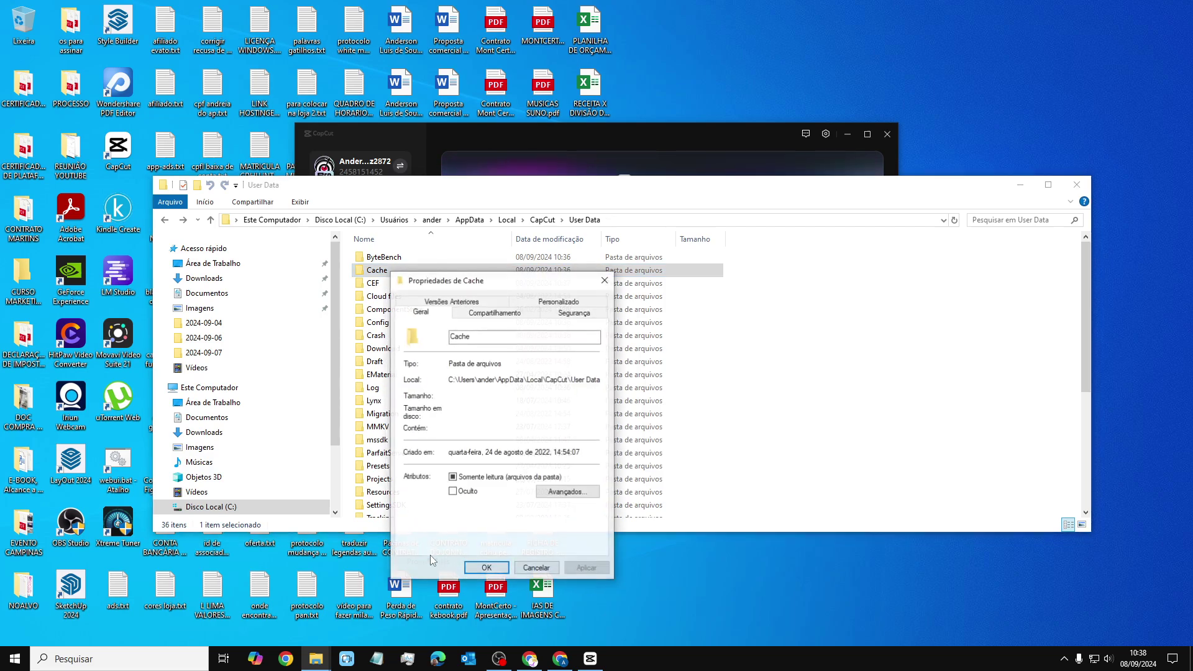
{"action": "left_click", "coordinate": [537, 567]}
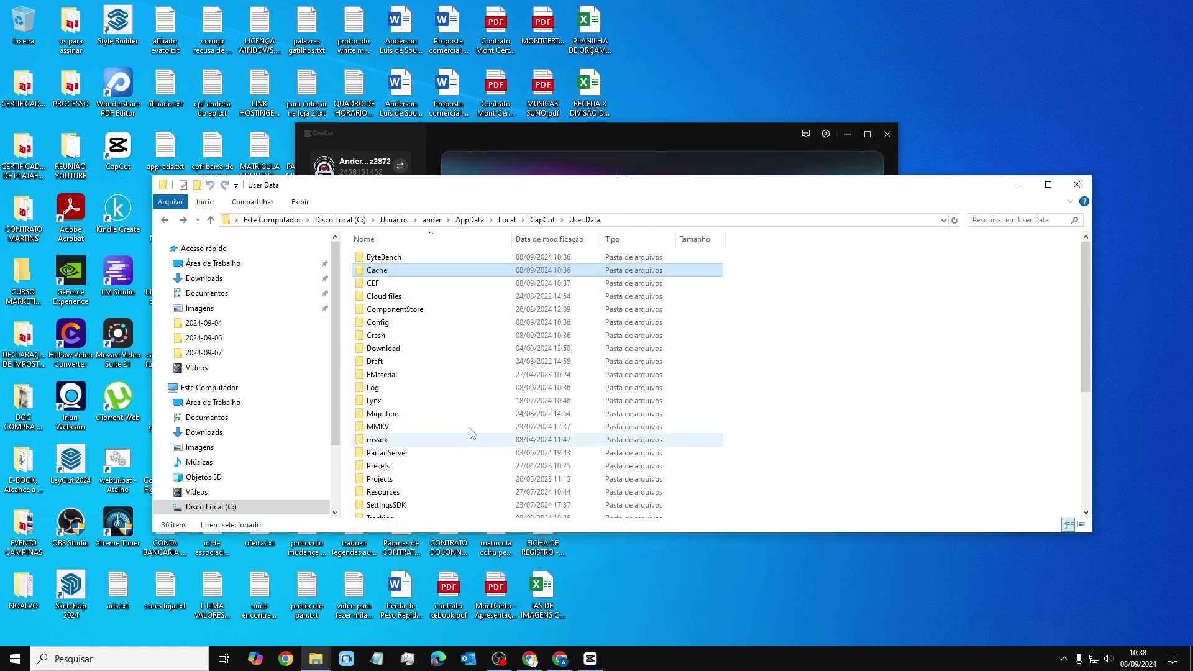
- Open the Cache folder and inspect its AiMusic subfolder and the SugCache folder inside it
{"action": "double_click", "coordinate": [387, 272]}
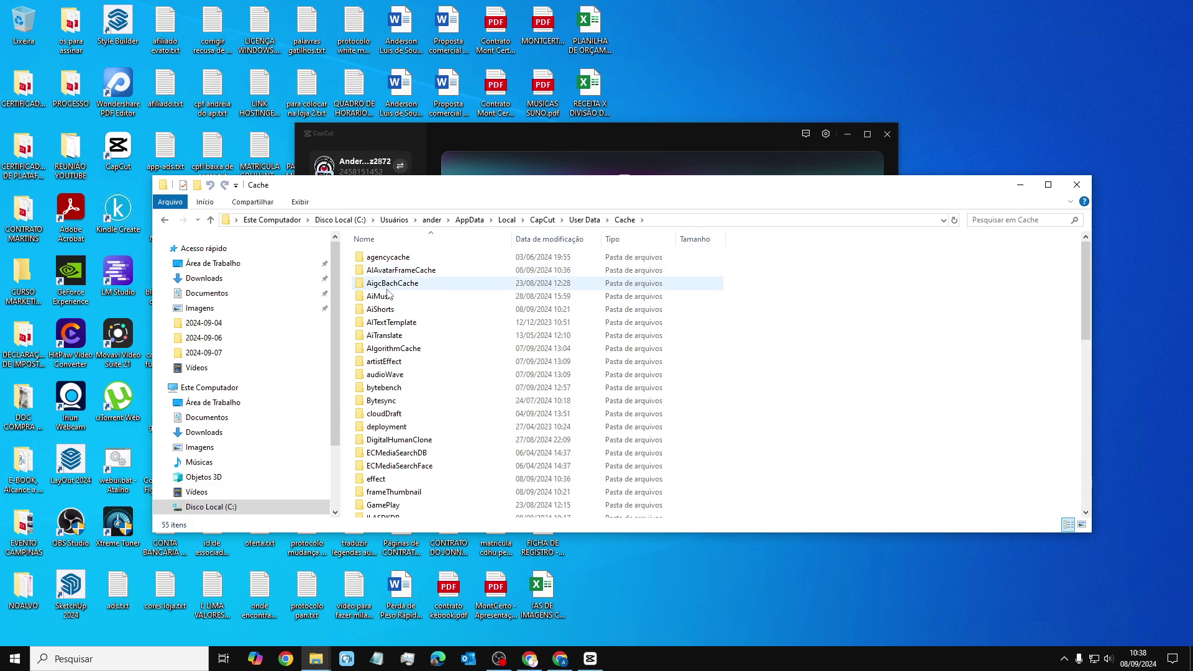
{"action": "double_click", "coordinate": [389, 297]}
{"action": "double_click", "coordinate": [384, 257]}
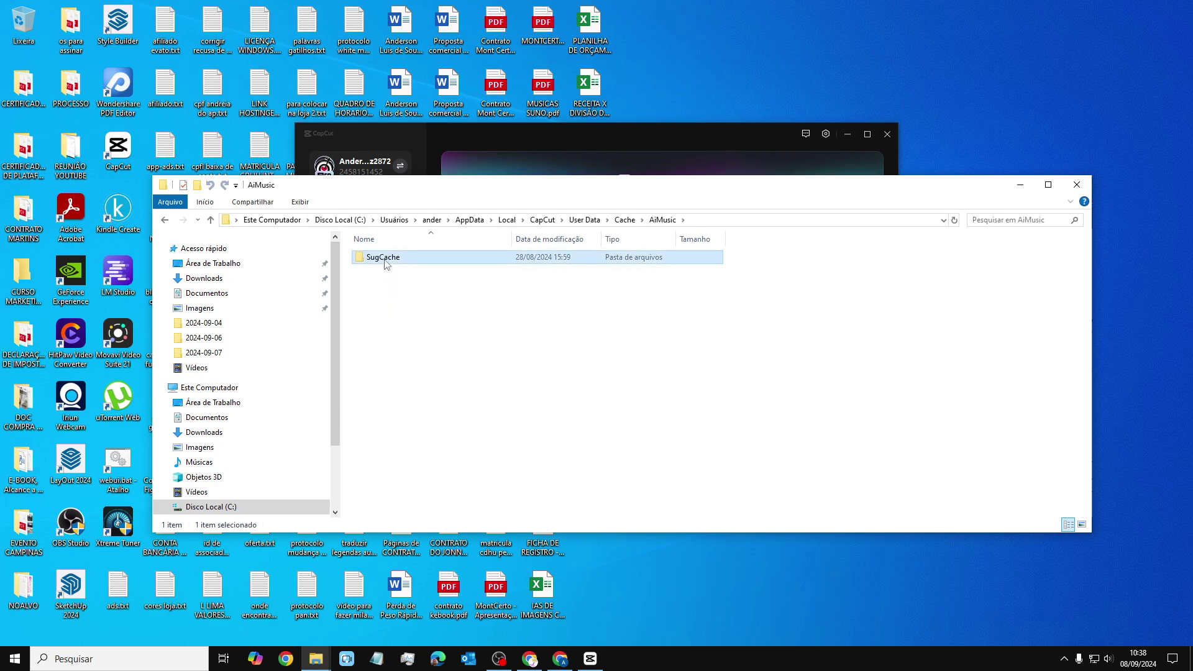
{"action": "key", "text": "BackSpace"}
{"action": "key", "text": "BackSpace"}
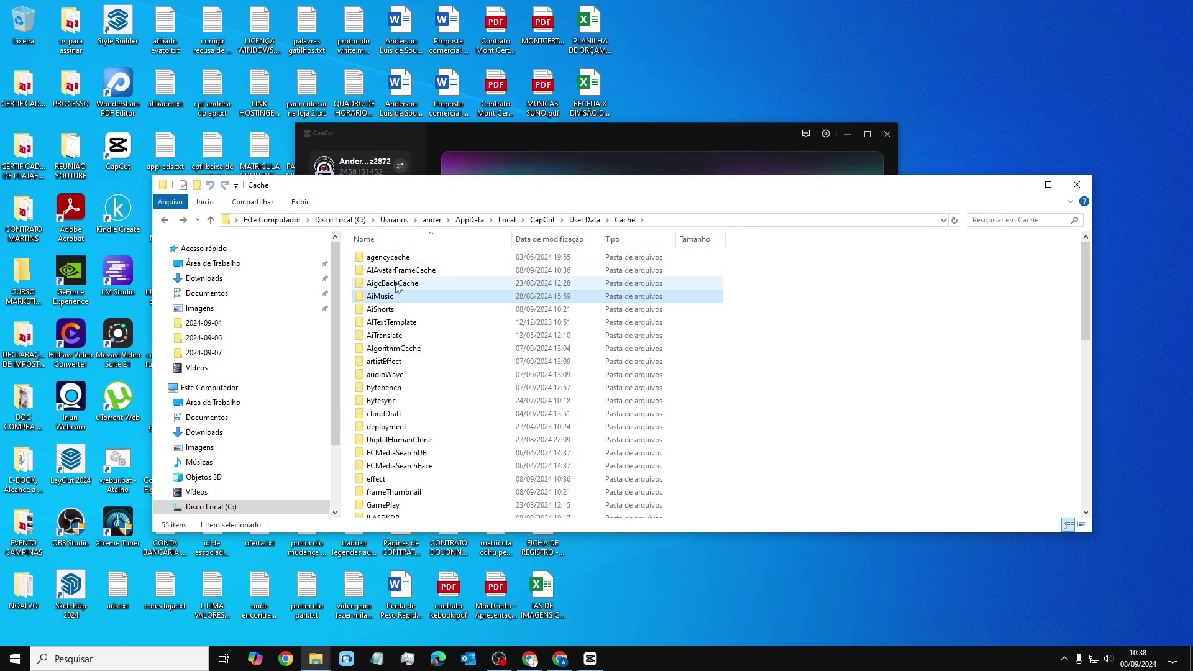
- Select the Cache subfolders from InterpolationCache to mediaSearch and check their combined size in the properties
{"action": "scroll", "coordinate": [402, 359], "scroll_direction": "down", "scroll_amount": 5}
{"action": "scroll", "coordinate": [402, 359], "scroll_direction": "down", "scroll_amount": 5}
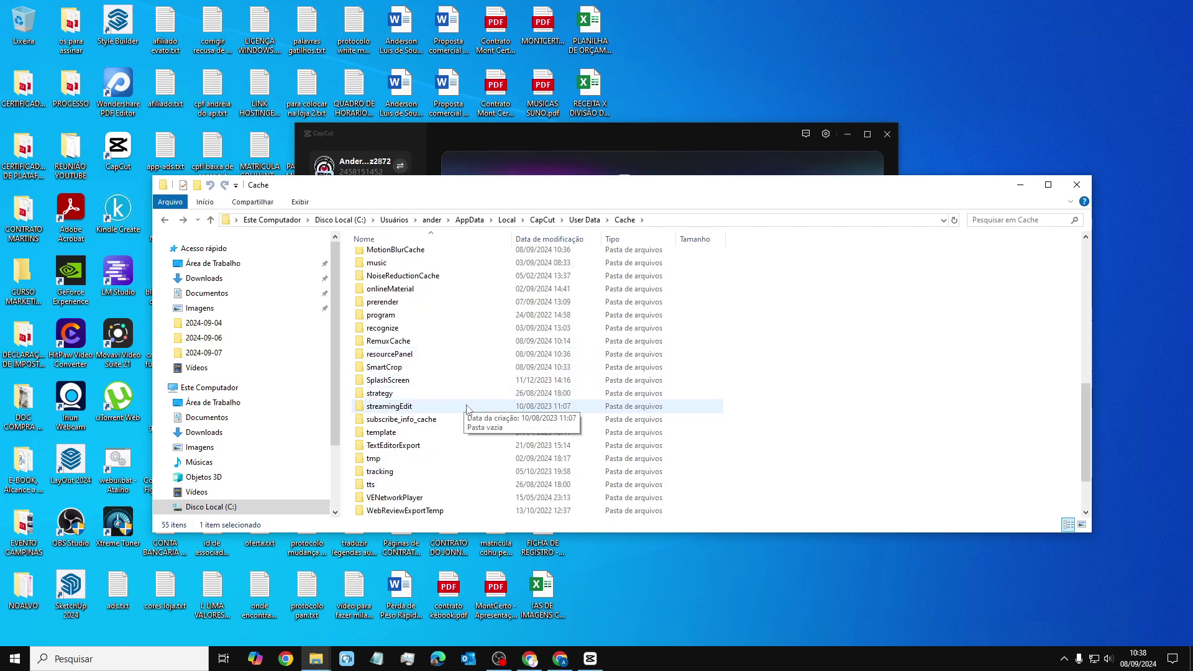
{"action": "scroll", "coordinate": [467, 409], "scroll_direction": "down", "scroll_amount": 1}
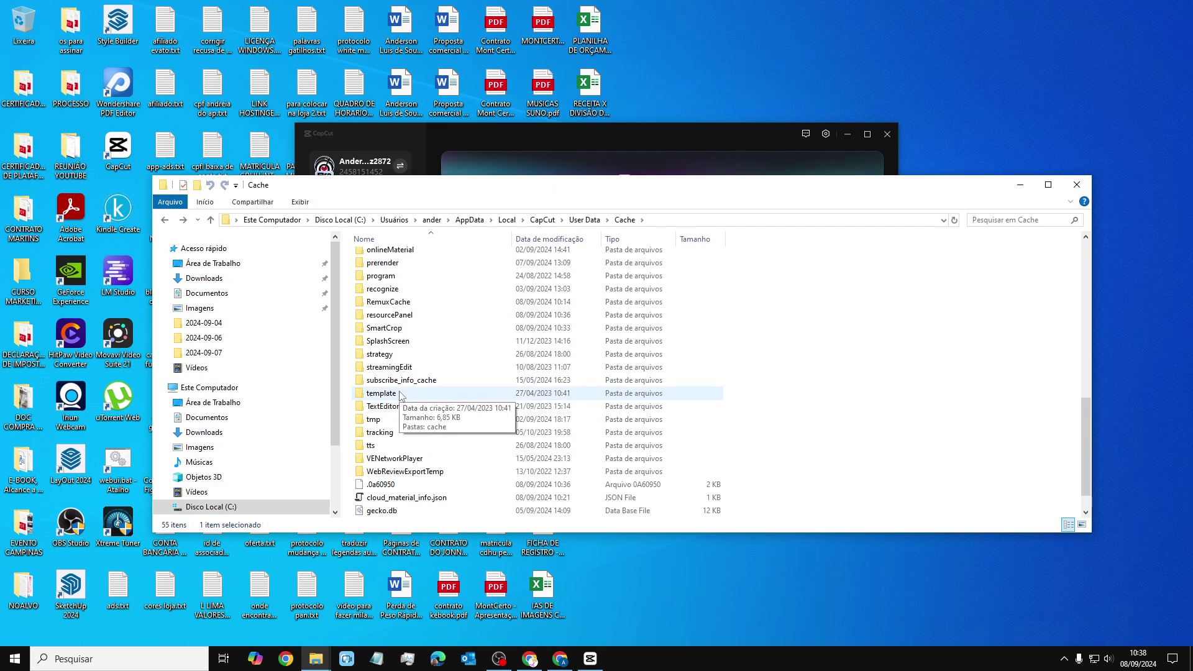
{"action": "scroll", "coordinate": [400, 395], "scroll_direction": "up", "scroll_amount": 7}
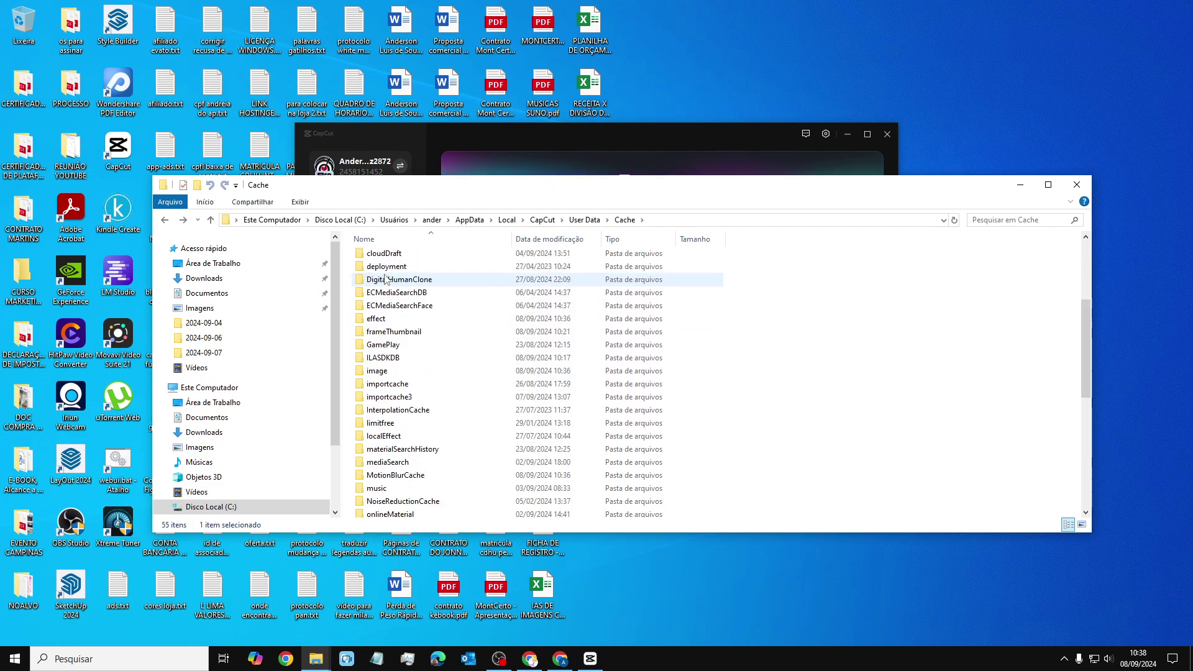
{"action": "scroll", "coordinate": [388, 279], "scroll_direction": "down", "scroll_amount": 1}
{"action": "left_click", "coordinate": [398, 380]}
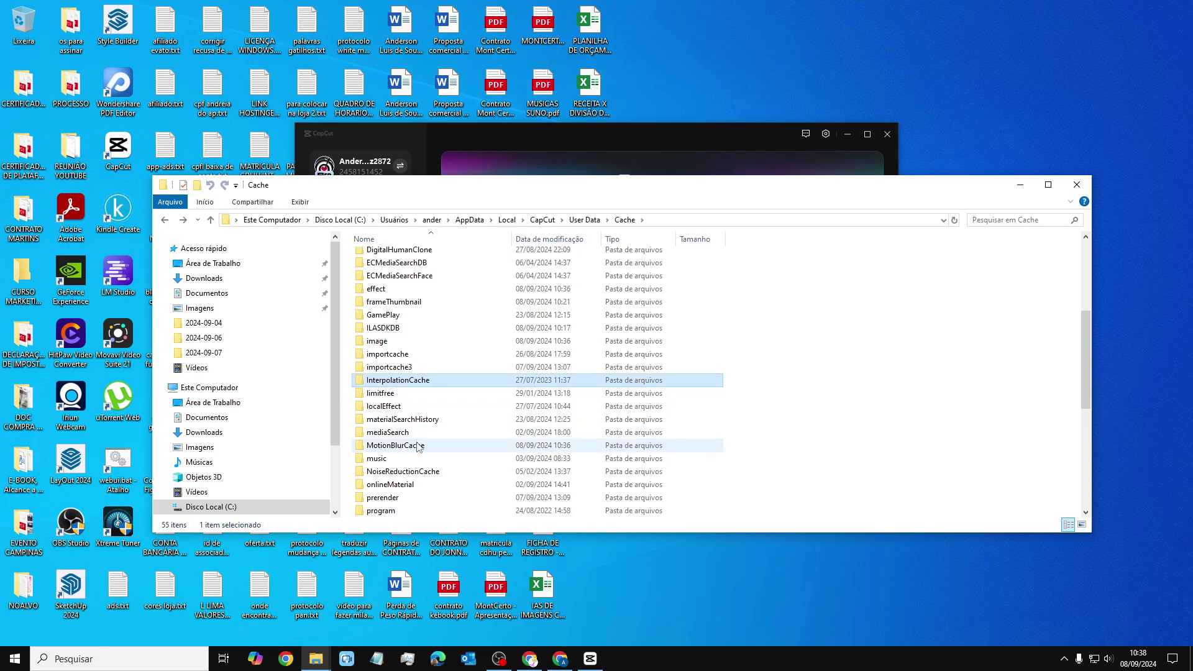
{"action": "left_click", "coordinate": [399, 435], "text": "shift"}
{"action": "right_click", "coordinate": [399, 436]}
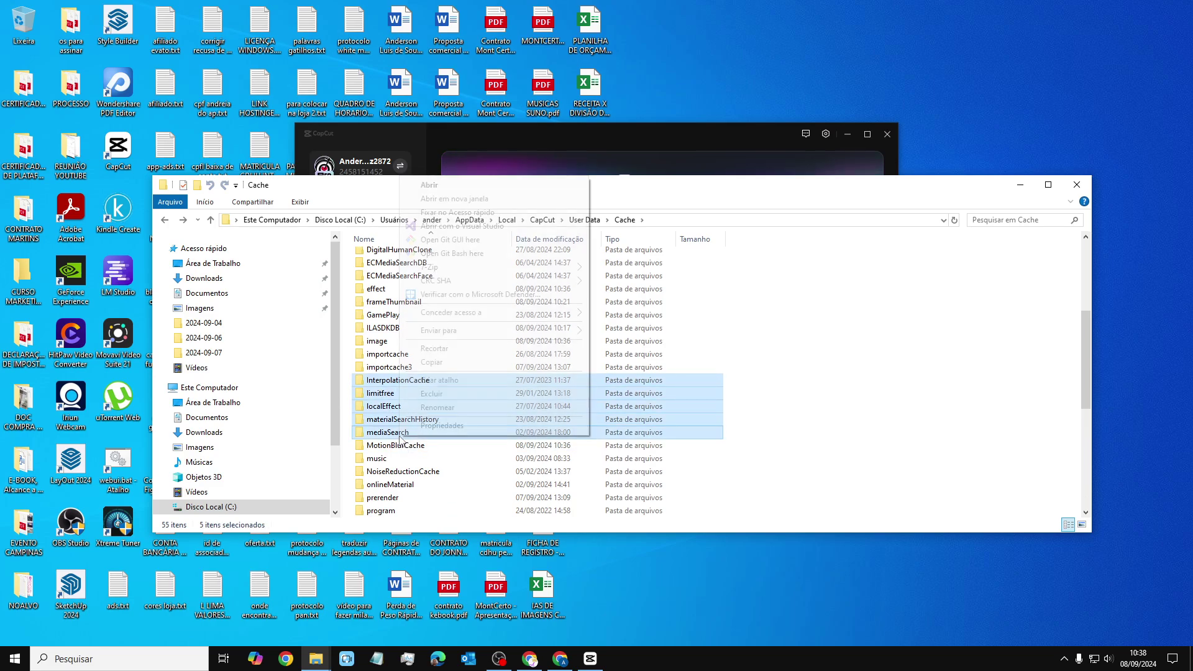
{"action": "left_click", "coordinate": [447, 425]}
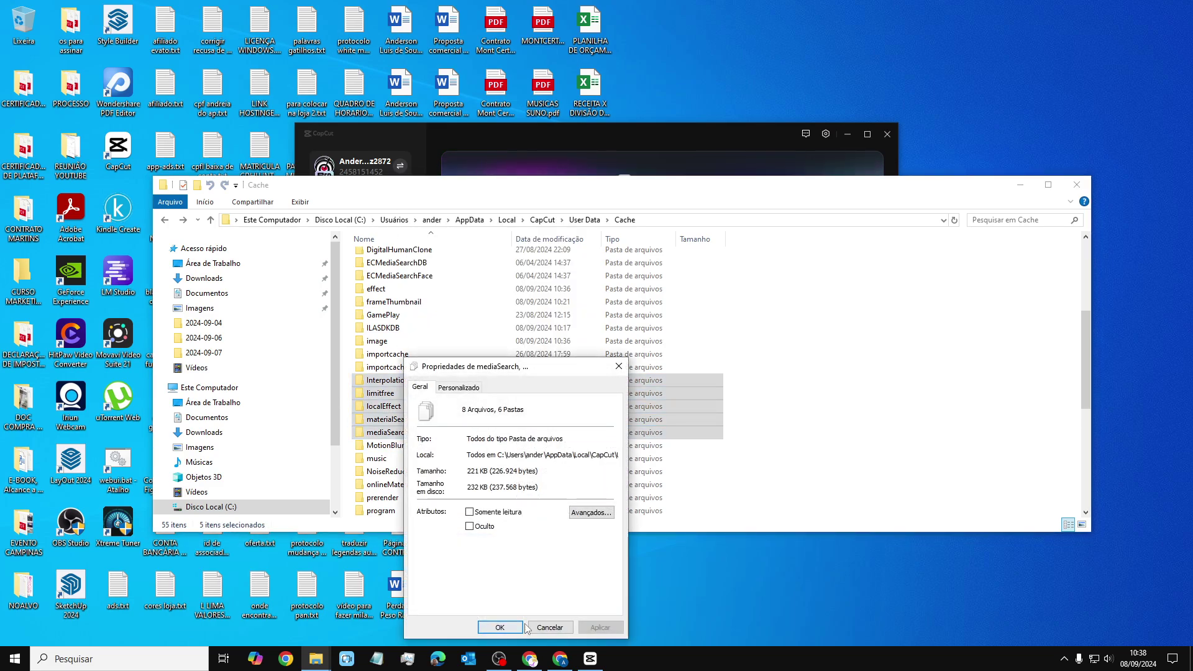
{"action": "left_click", "coordinate": [549, 627]}
- Look inside the program subfolder of Cache and return to the Cache folder
{"action": "scroll", "coordinate": [439, 457], "scroll_direction": "down", "scroll_amount": 1}
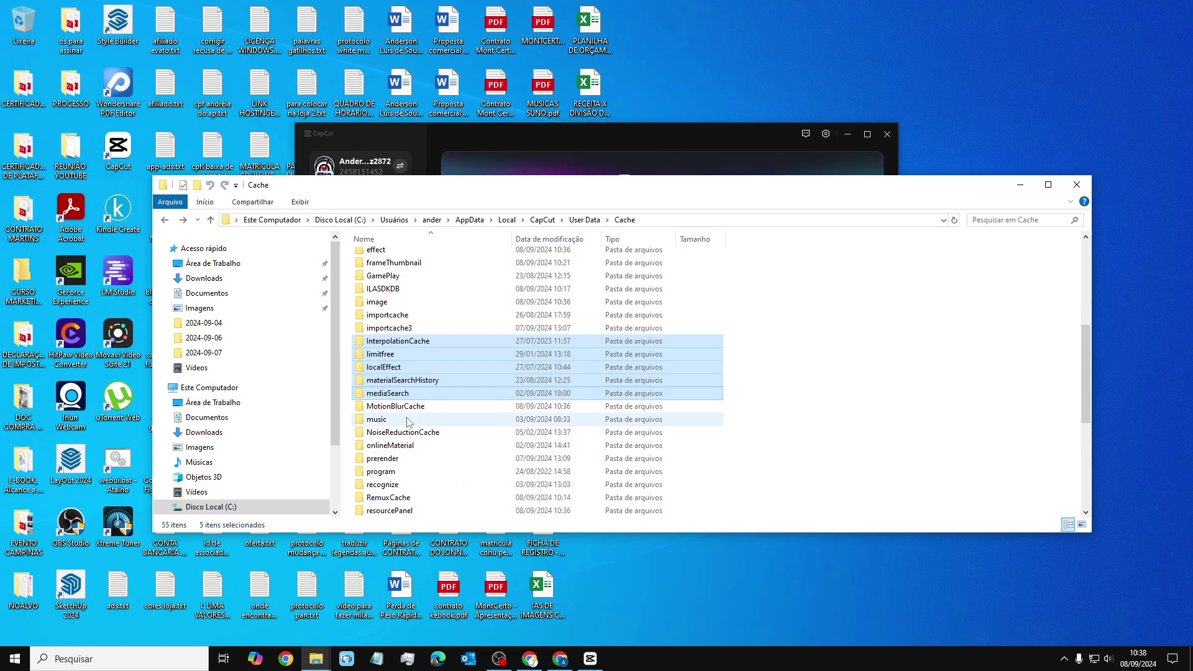
{"action": "scroll", "coordinate": [435, 458], "scroll_direction": "down", "scroll_amount": 1}
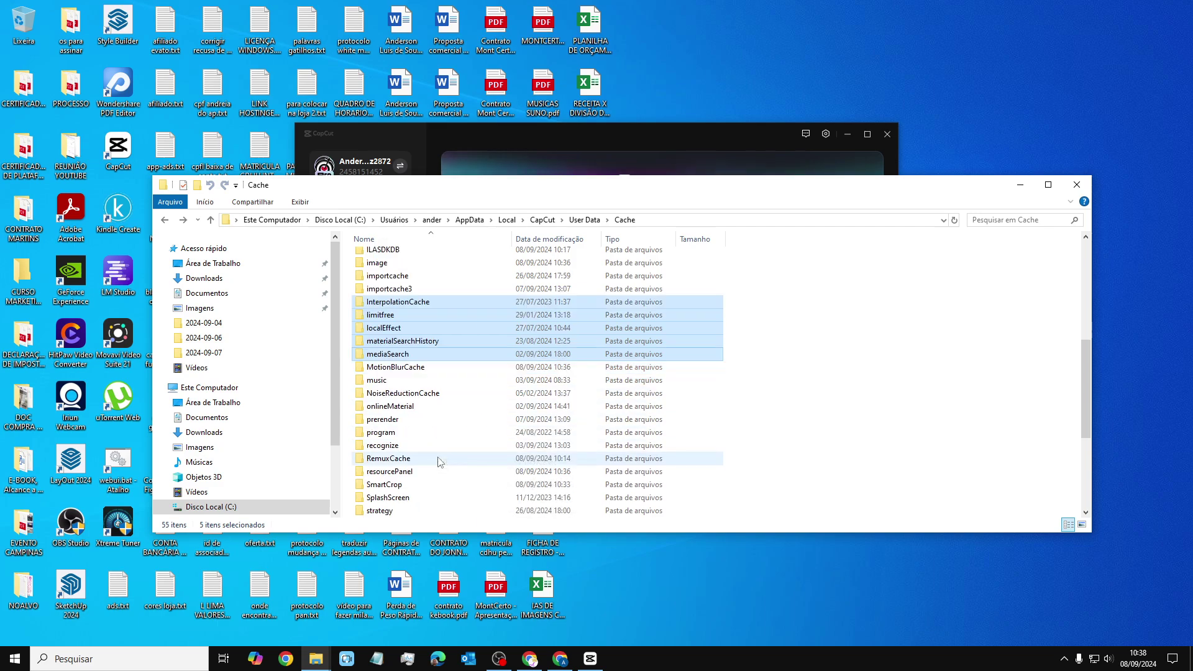
{"action": "double_click", "coordinate": [415, 434]}
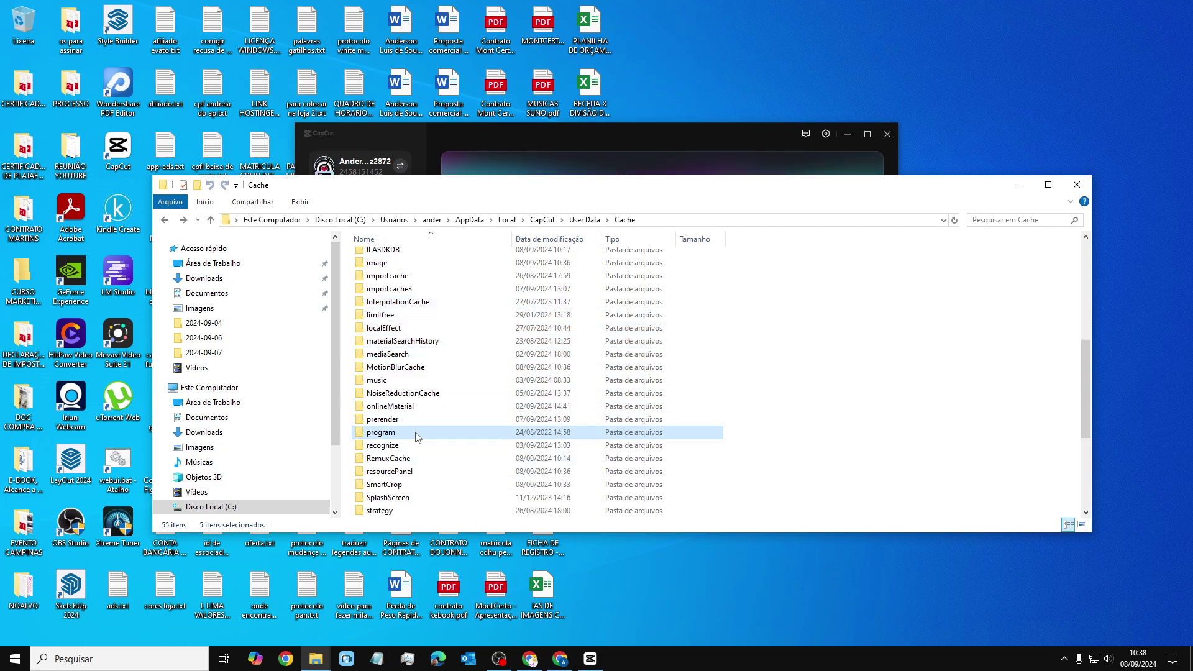
{"action": "key", "text": "alt+Left"}
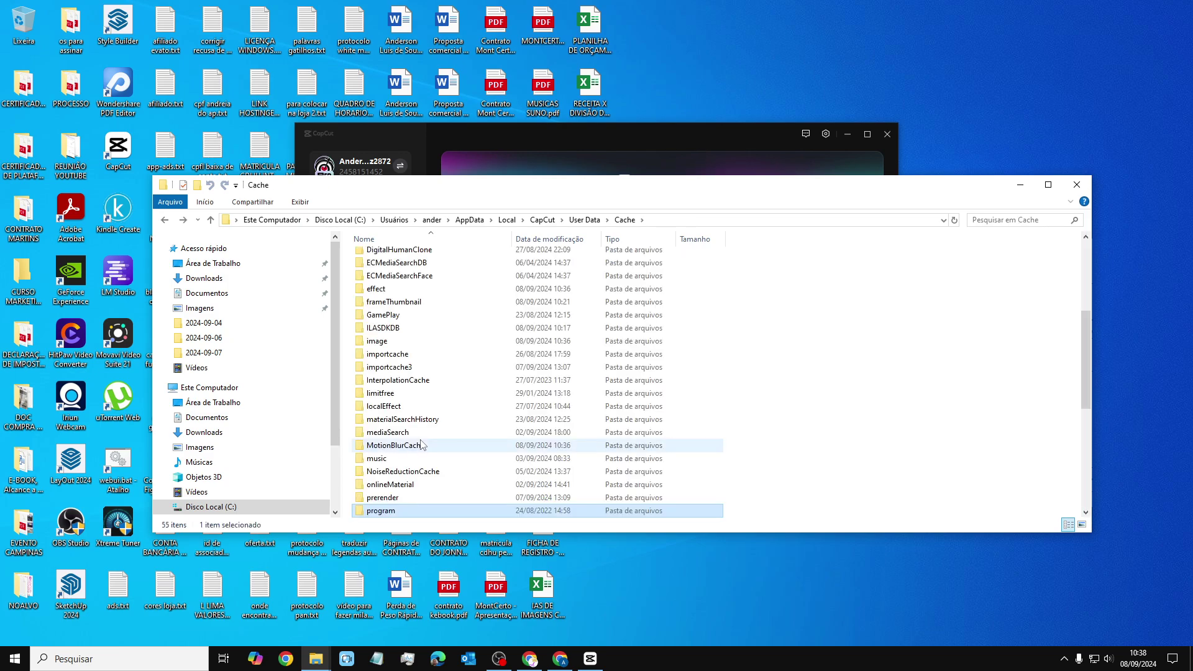
- Look further down the Cache subfolders and check the size of the Cache folder in its properties
{"action": "scroll", "coordinate": [422, 445], "scroll_direction": "down", "scroll_amount": 2}
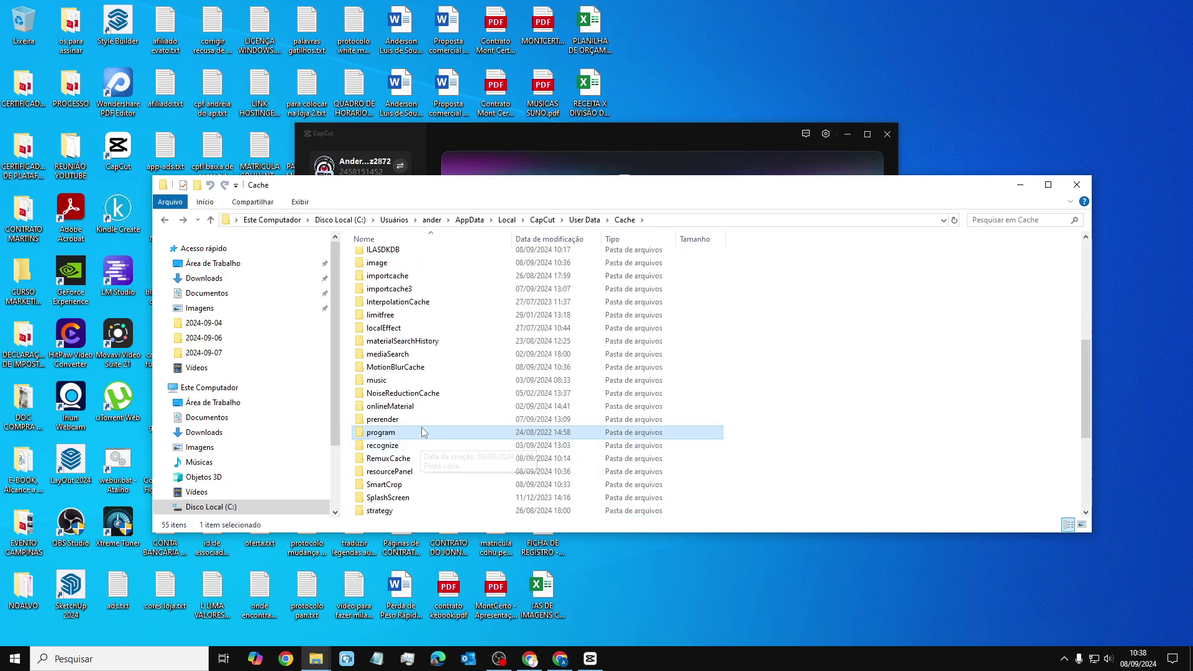
{"action": "scroll", "coordinate": [426, 410], "scroll_direction": "down", "scroll_amount": 1}
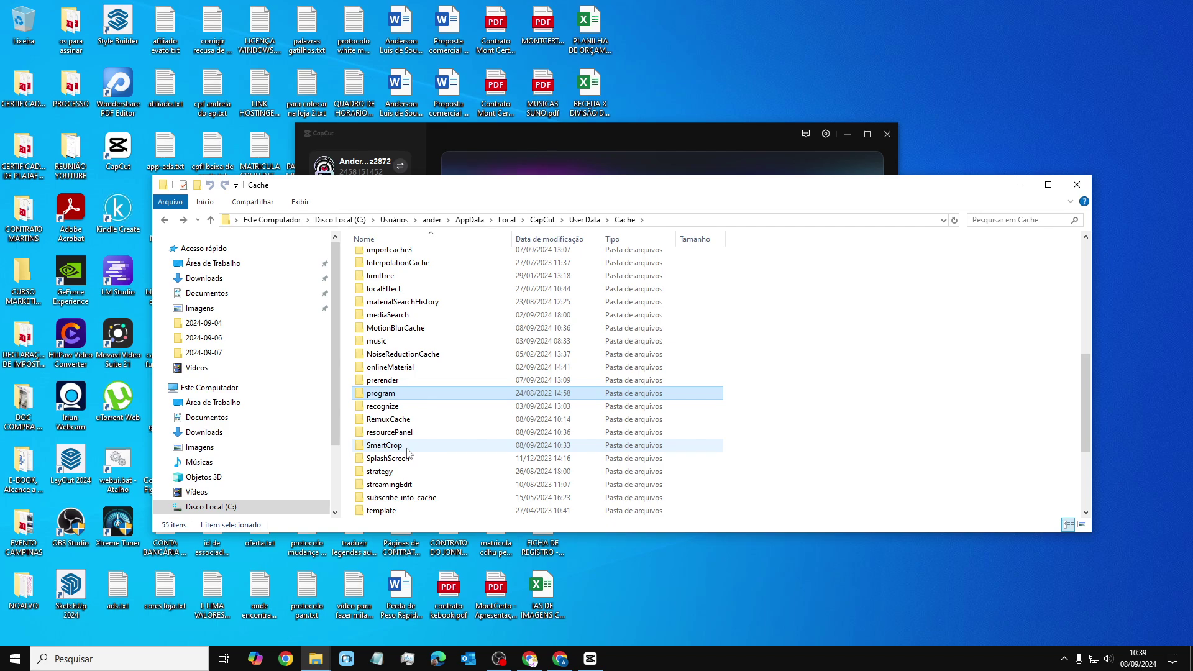
{"action": "right_click", "coordinate": [426, 444]}
{"action": "left_click", "coordinate": [462, 436]}
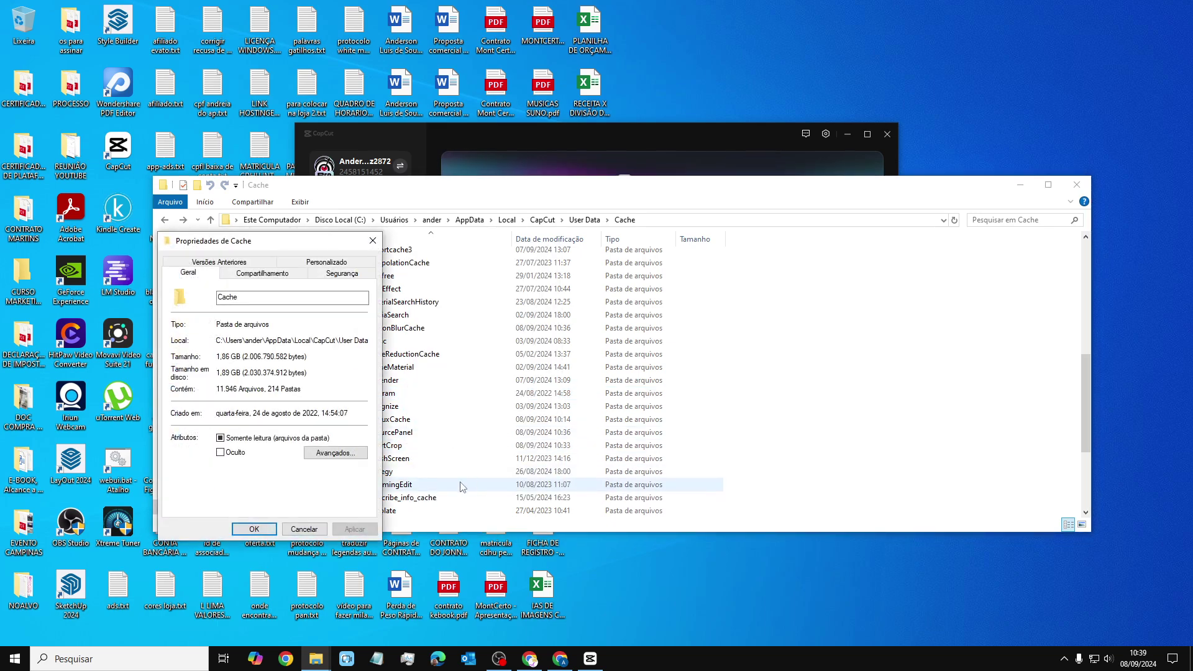
{"action": "left_click", "coordinate": [292, 528]}
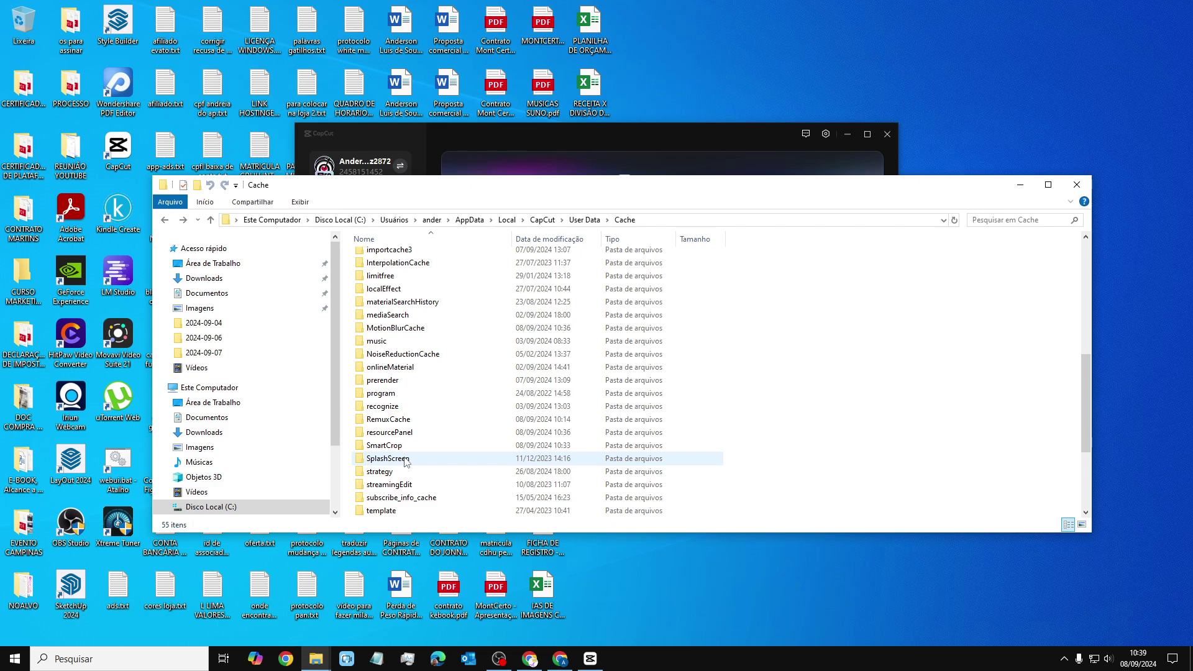
- Open the SmartCrop subfolder of Cache, preview the video in its "NUNCA FALE ESTAS 5 PALAVRAS" folder, and return to SmartCrop
{"action": "left_click", "coordinate": [399, 447]}
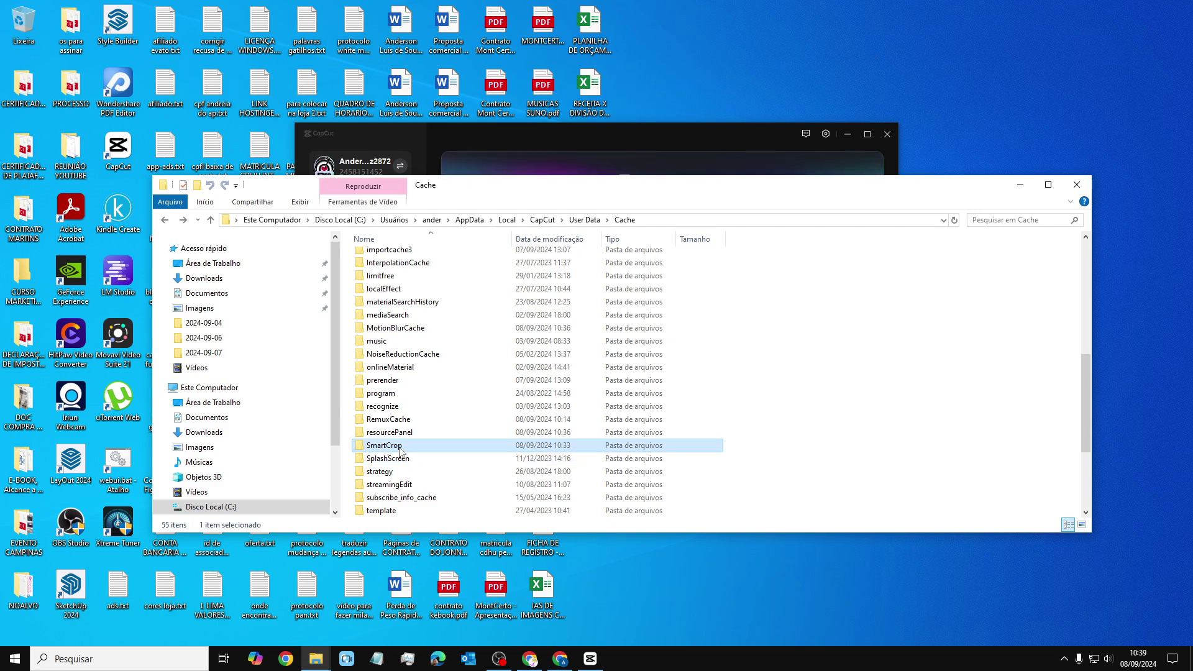
{"action": "double_click", "coordinate": [399, 447]}
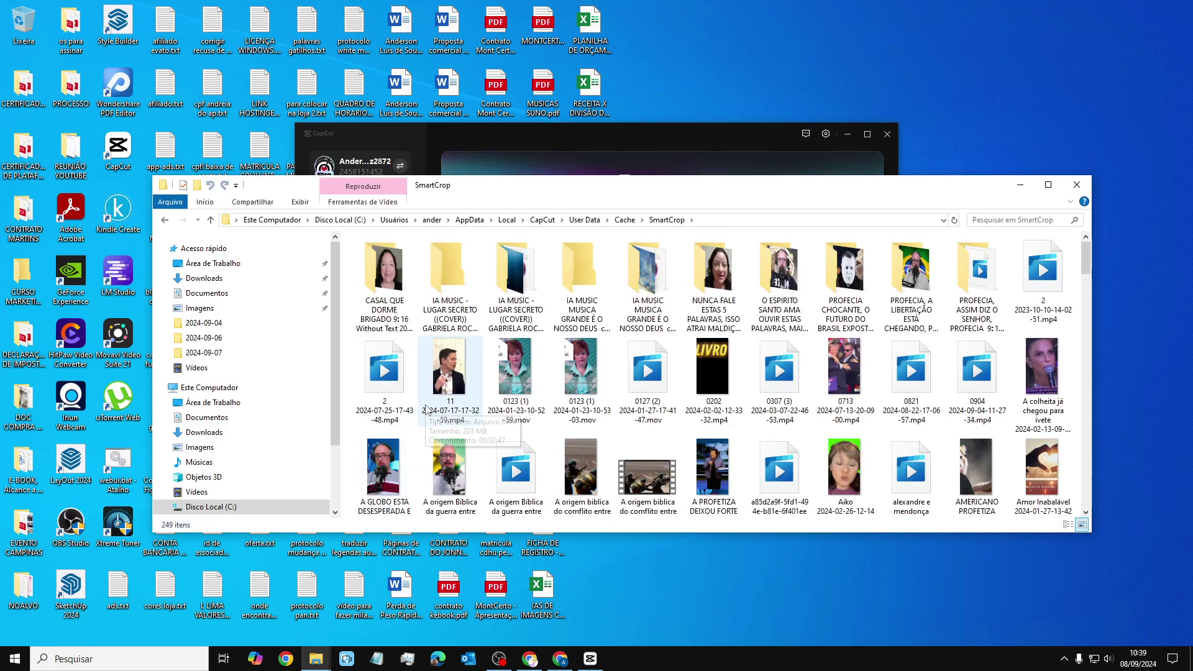
{"action": "double_click", "coordinate": [711, 274]}
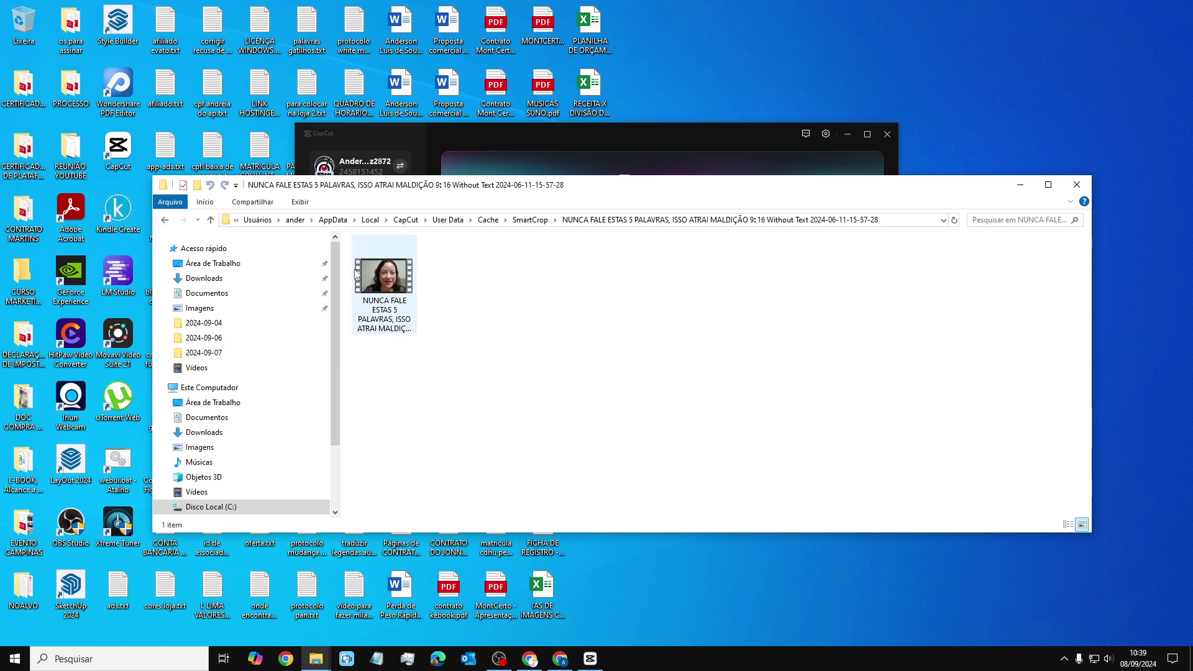
{"action": "double_click", "coordinate": [383, 275]}
{"action": "left_click", "coordinate": [1003, 133]}
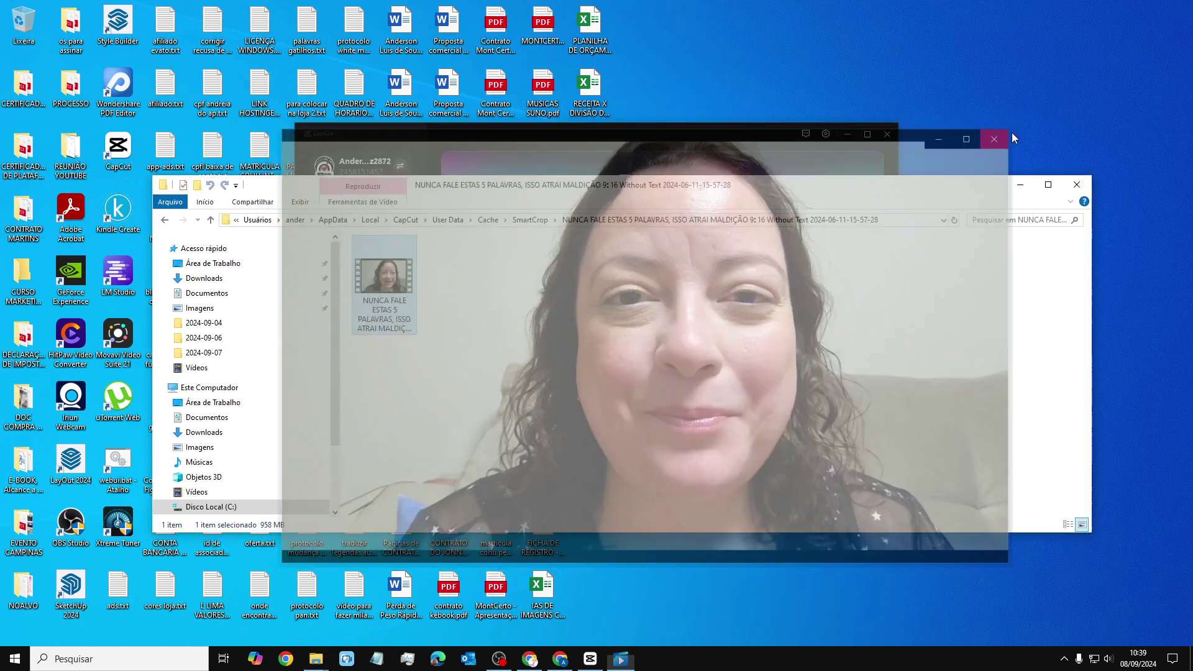
{"action": "key", "text": "alt+Left"}
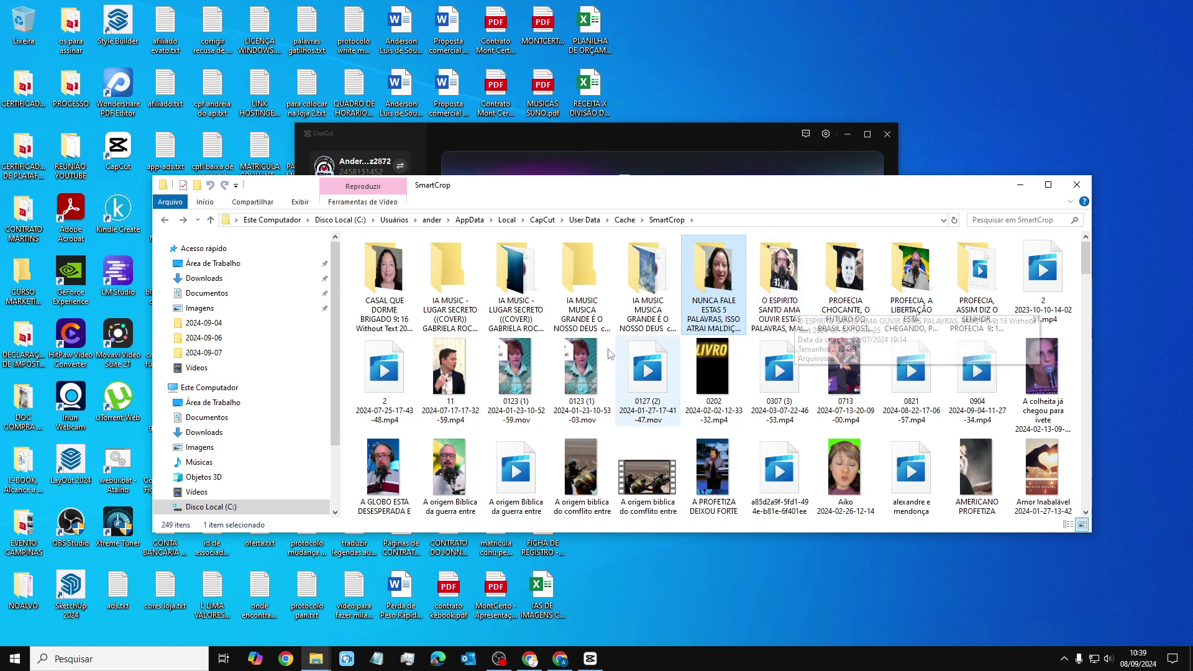
- Delete all files and folders inside SmartCrop by moving them to the recycle bin
{"action": "left_click", "coordinate": [378, 285]}
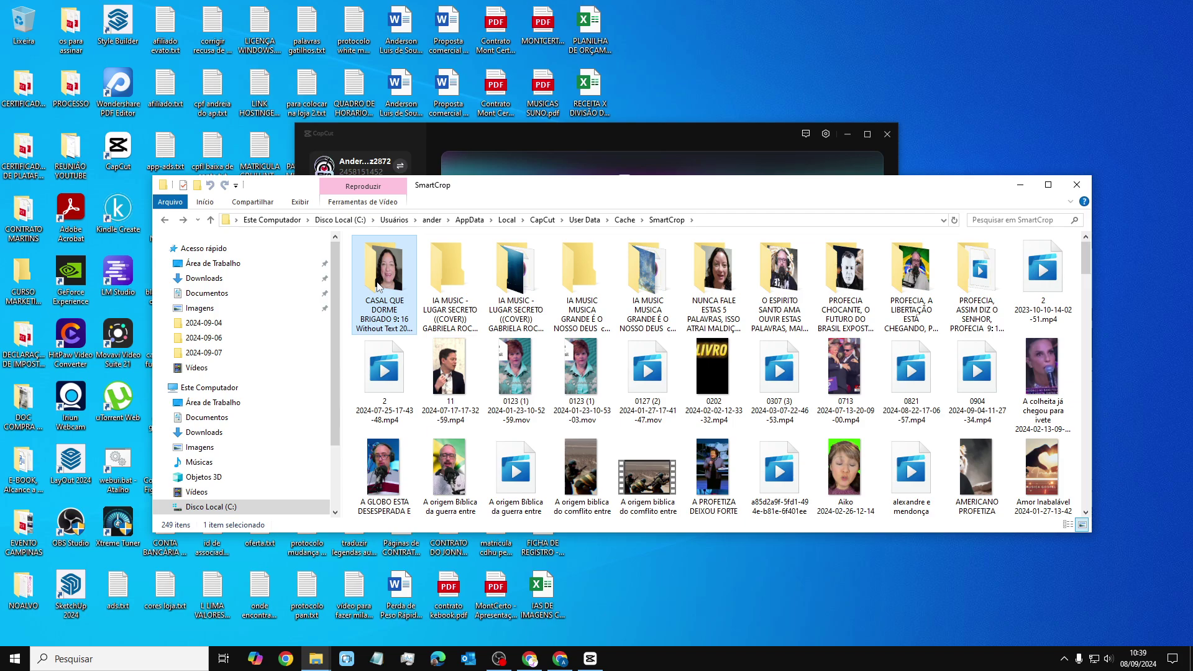
{"action": "key", "text": "ctrl+a"}
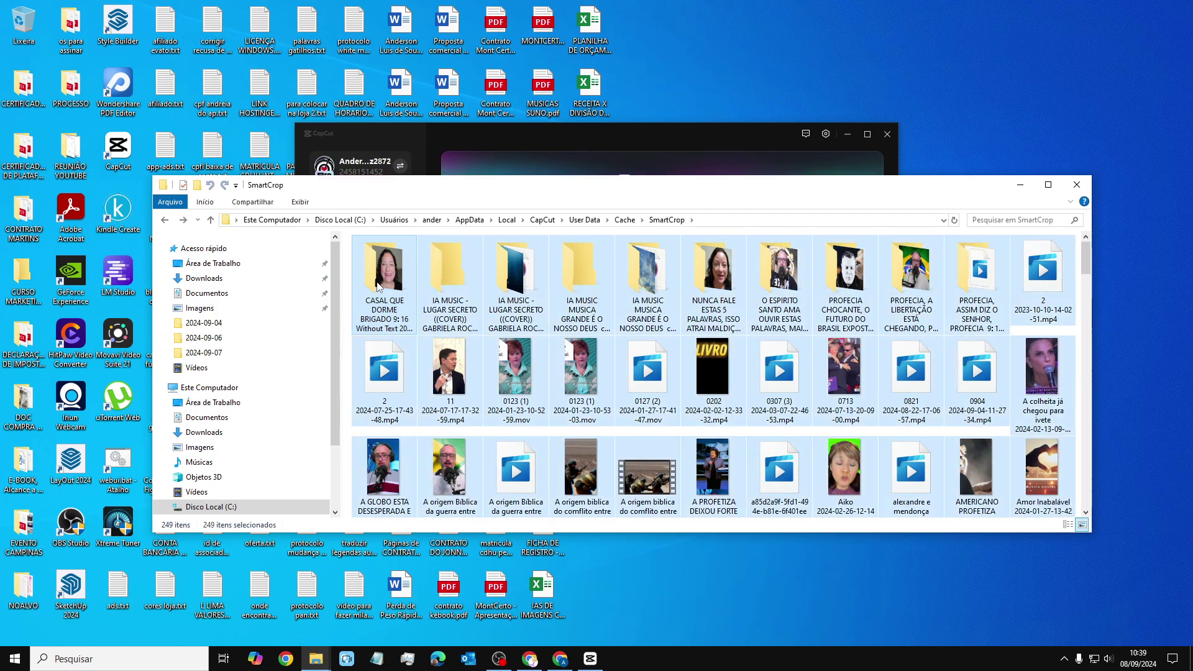
{"action": "key", "text": "Delete"}
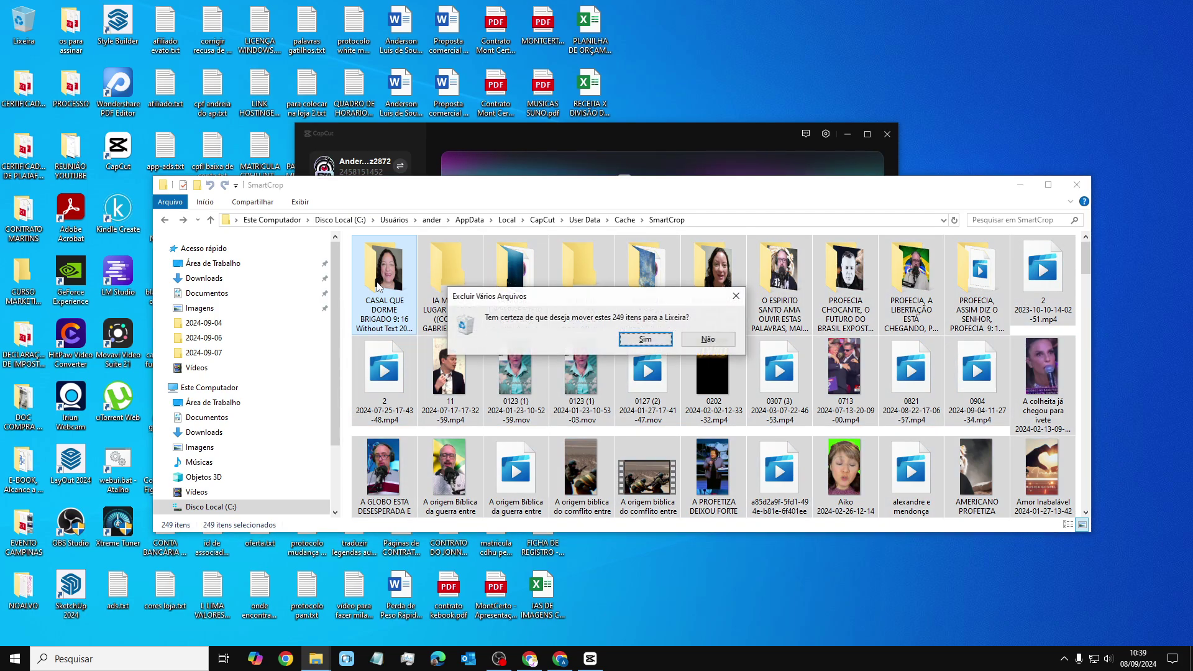
{"action": "left_click", "coordinate": [660, 340]}
- Go back through Cache to the User Data folder and check the size of its Cache folder in the properties
{"action": "left_click", "coordinate": [645, 224]}
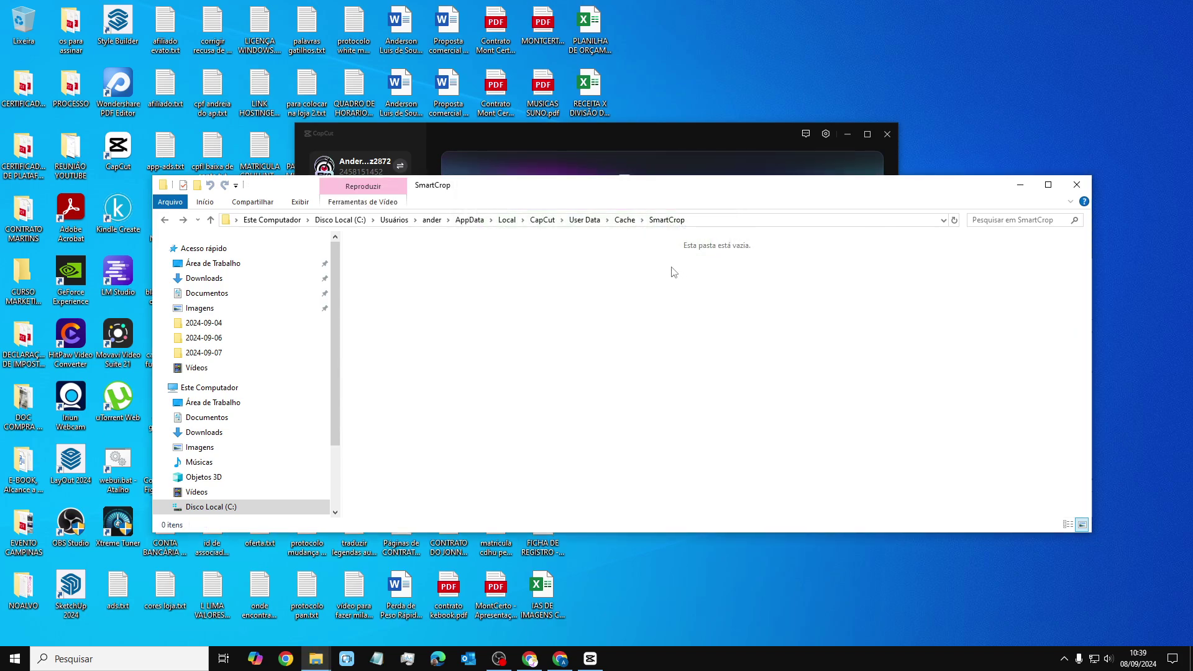
{"action": "left_click", "coordinate": [624, 220]}
{"action": "scroll", "coordinate": [485, 416], "scroll_direction": "down", "scroll_amount": 3}
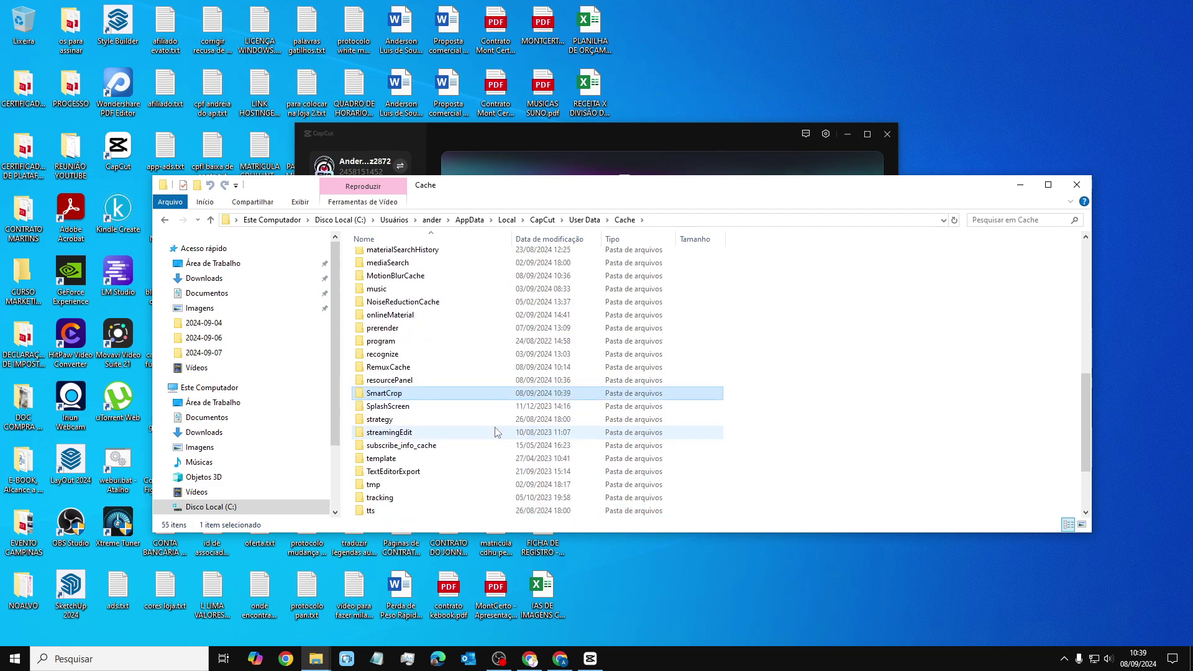
{"action": "left_click", "coordinate": [595, 225]}
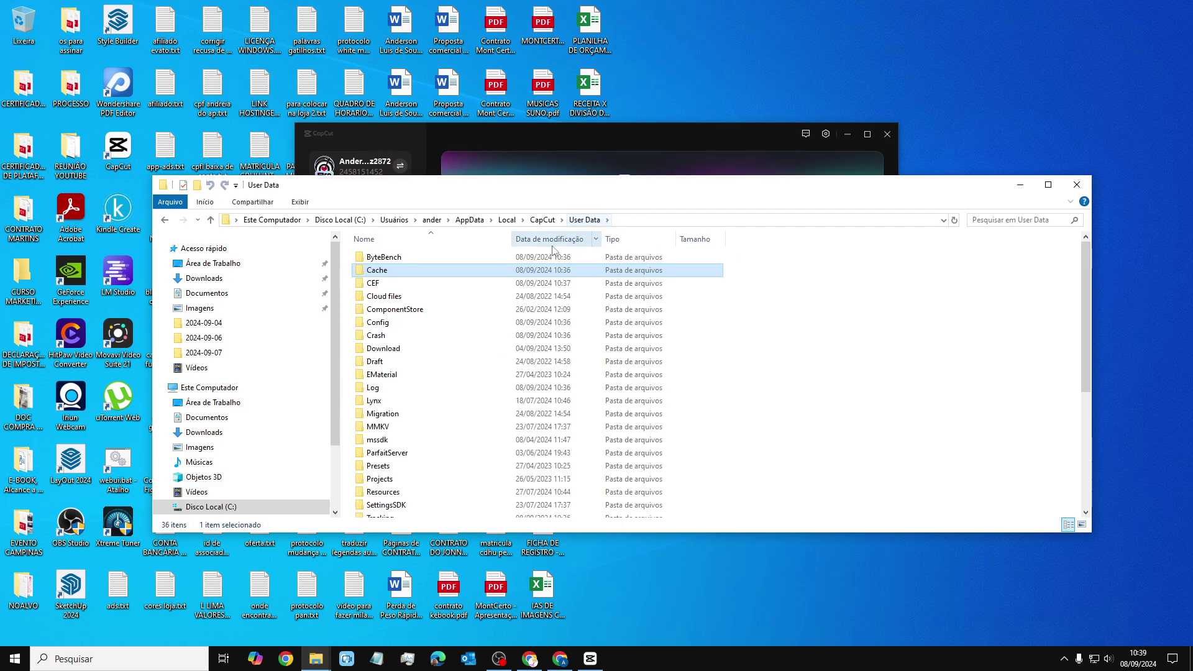
{"action": "right_click", "coordinate": [417, 269]}
{"action": "left_click", "coordinate": [449, 561]}
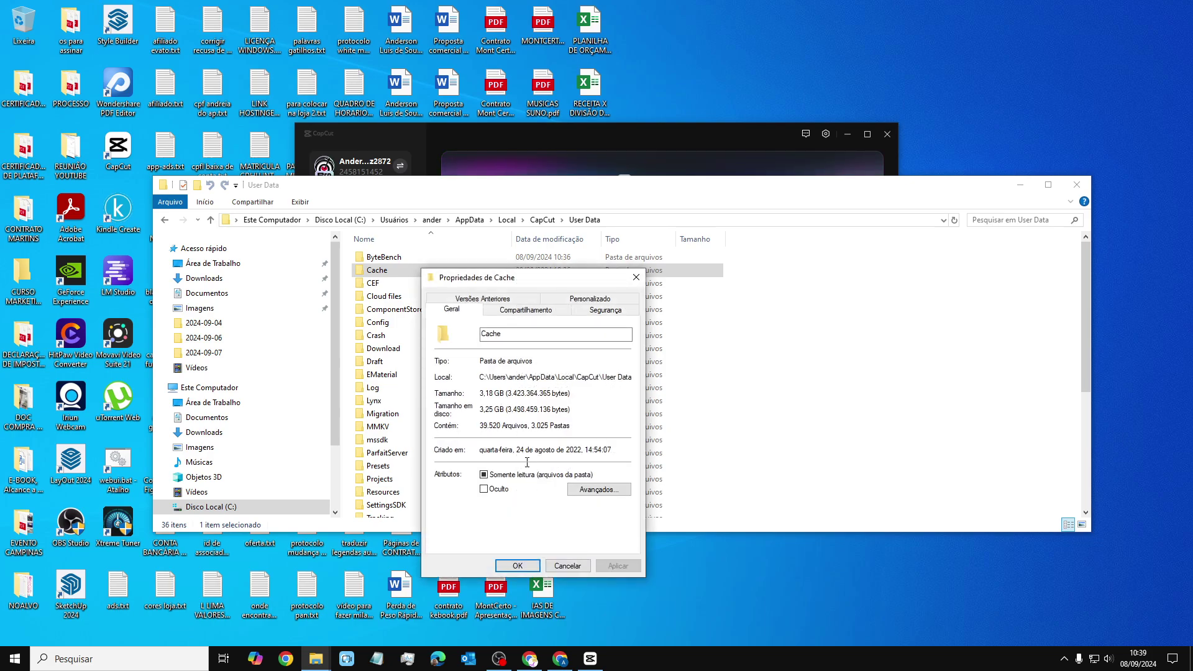
{"action": "left_click", "coordinate": [569, 564]}
- Go to Este Computador to check the free space on Disco Local (C:)
{"action": "left_click", "coordinate": [261, 387]}
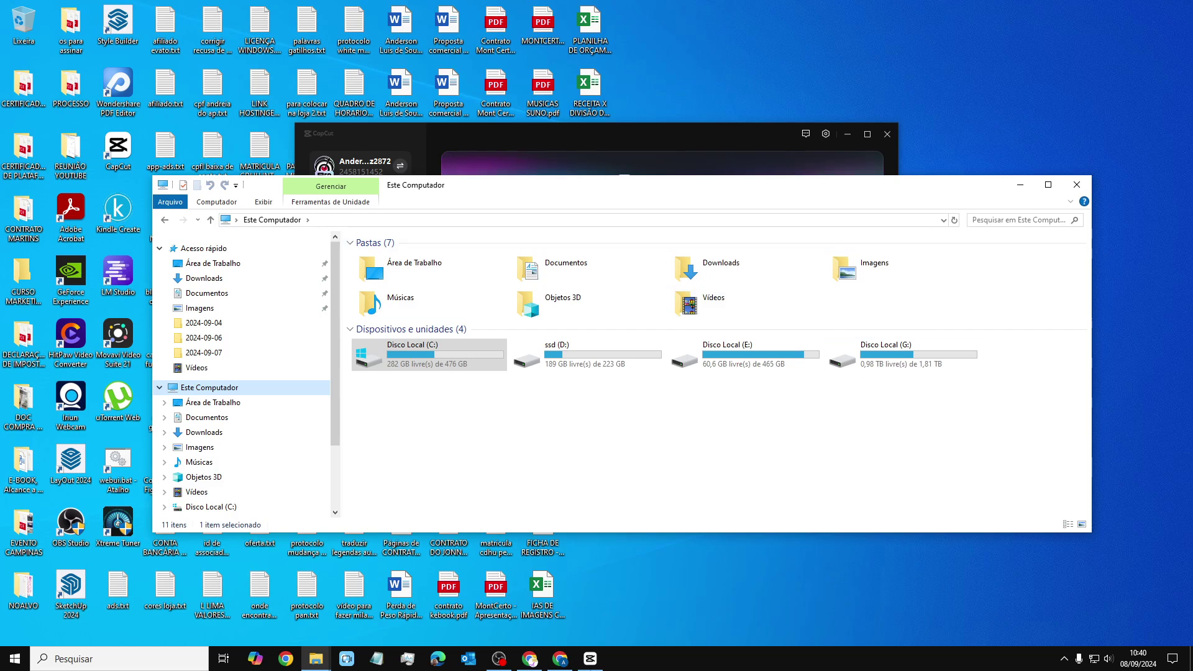
{"action": "left_click", "coordinate": [499, 658]}
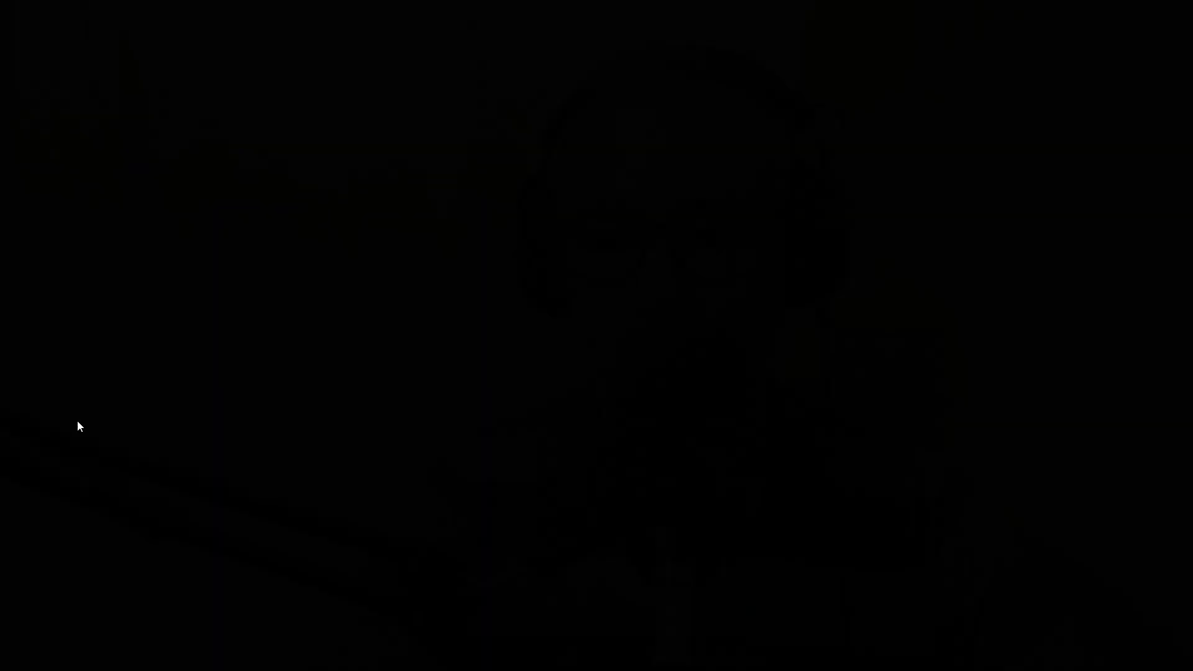